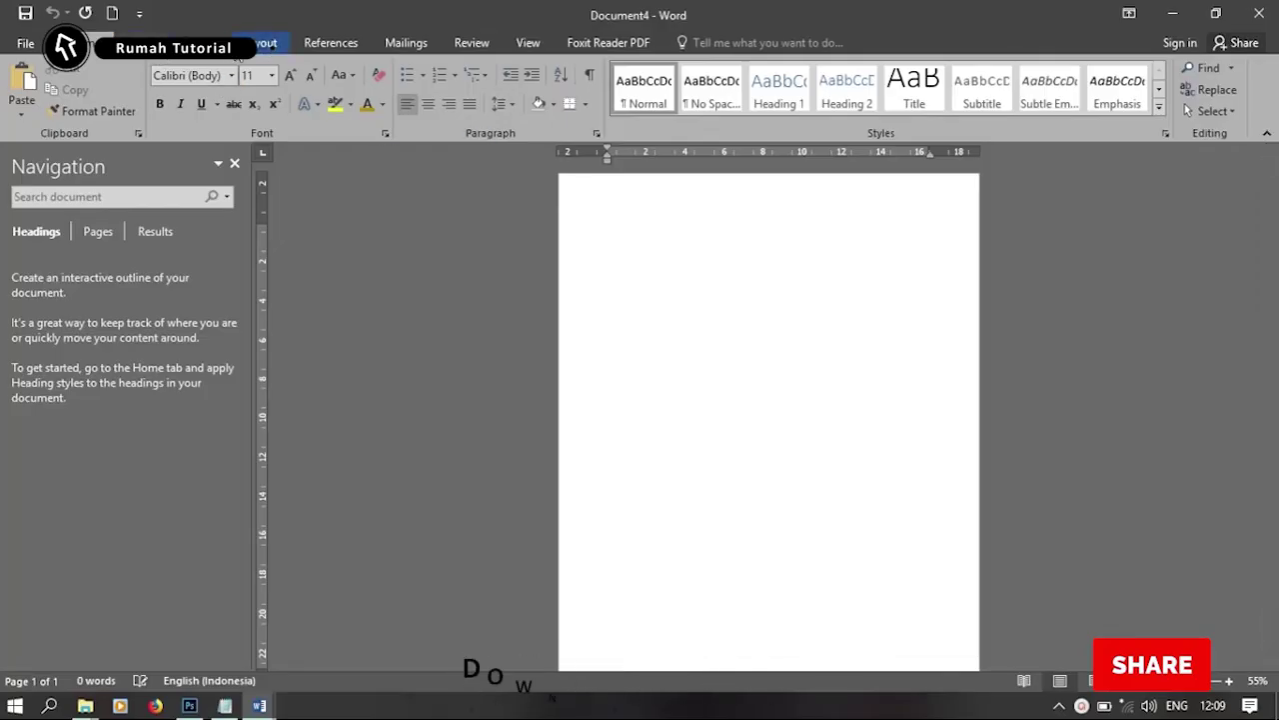
Set the page to A4 paper with narrow margins in landscape orientation
{"action": "left_click", "coordinate": [262, 43]}
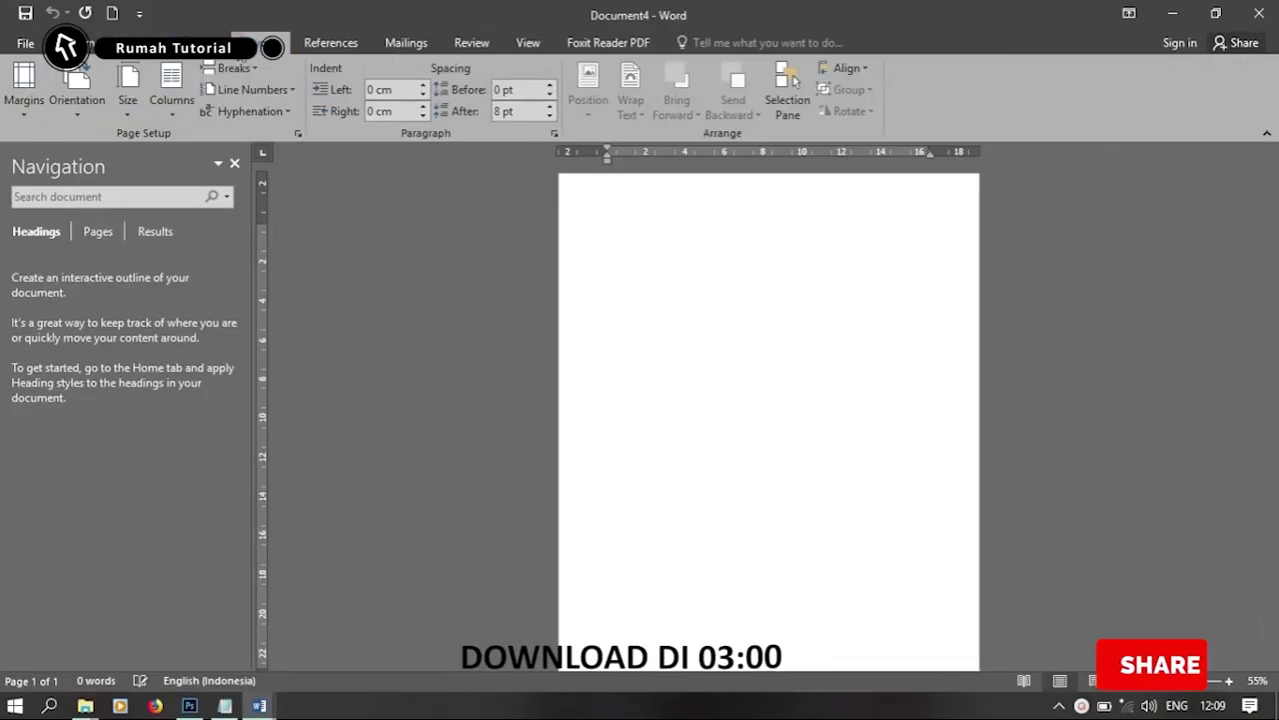
{"action": "left_click", "coordinate": [128, 85]}
{"action": "left_click", "coordinate": [160, 182]}
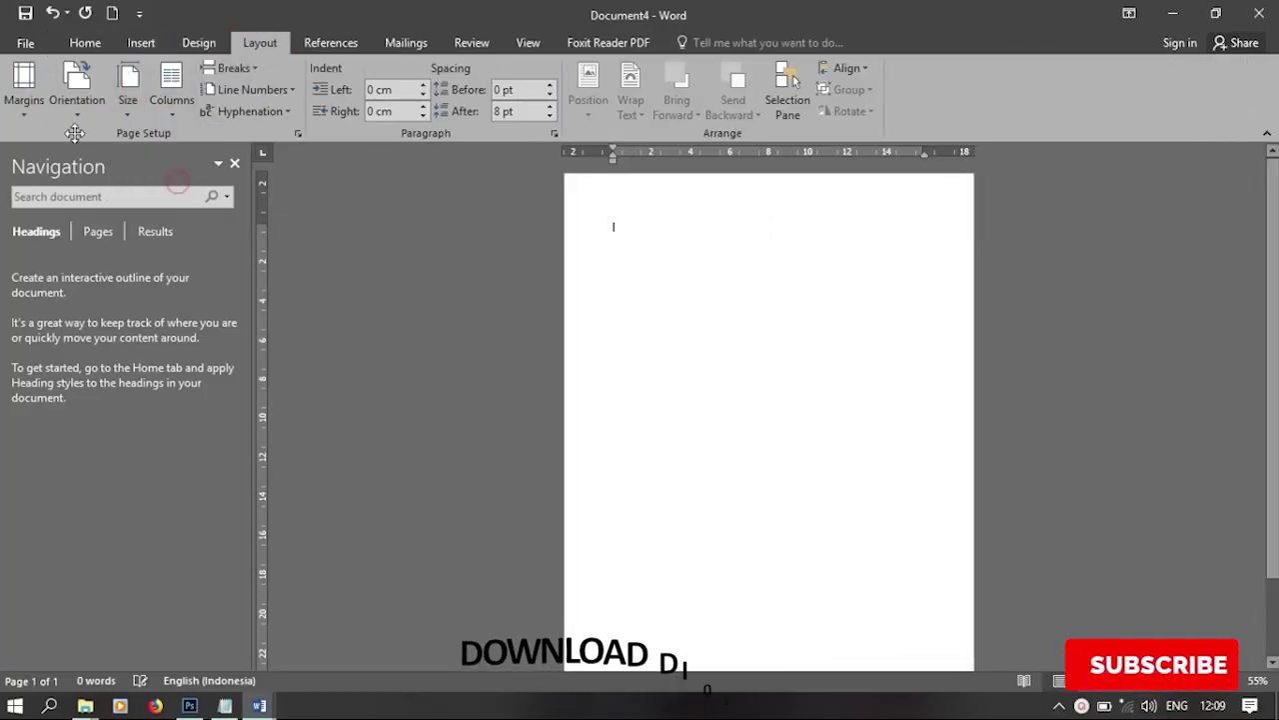
{"action": "left_click", "coordinate": [32, 93]}
{"action": "left_click", "coordinate": [88, 270]}
{"action": "left_click", "coordinate": [77, 90]}
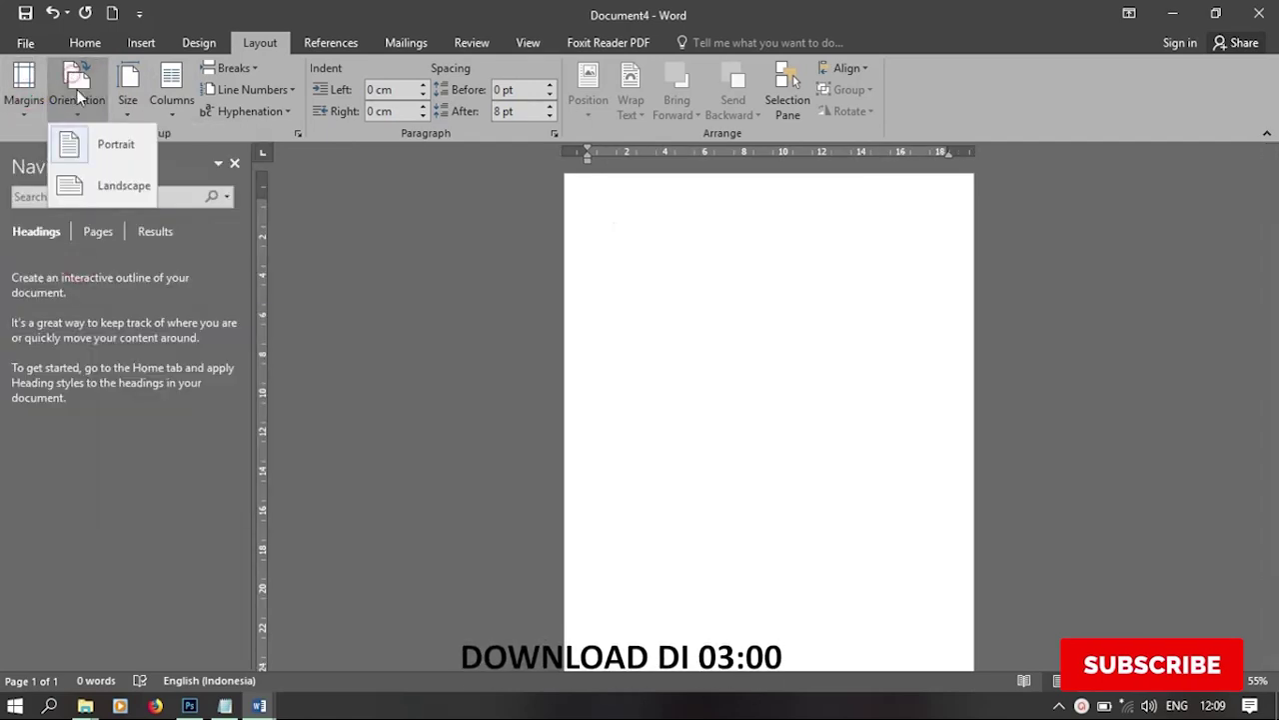
{"action": "left_click", "coordinate": [110, 195]}
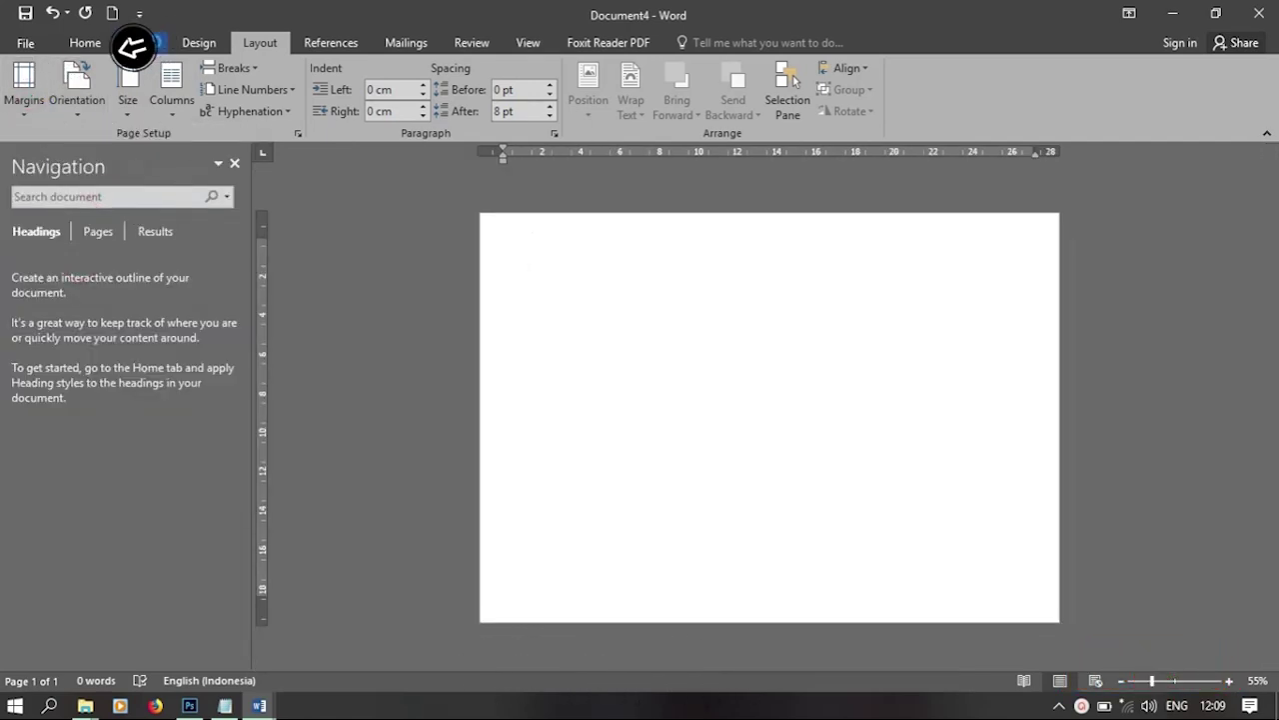
Draw a 21 × 29,7 cm rectangle and move it to cover the whole page
{"action": "left_click", "coordinate": [133, 43]}
{"action": "left_click", "coordinate": [257, 90]}
{"action": "left_click", "coordinate": [305, 151]}
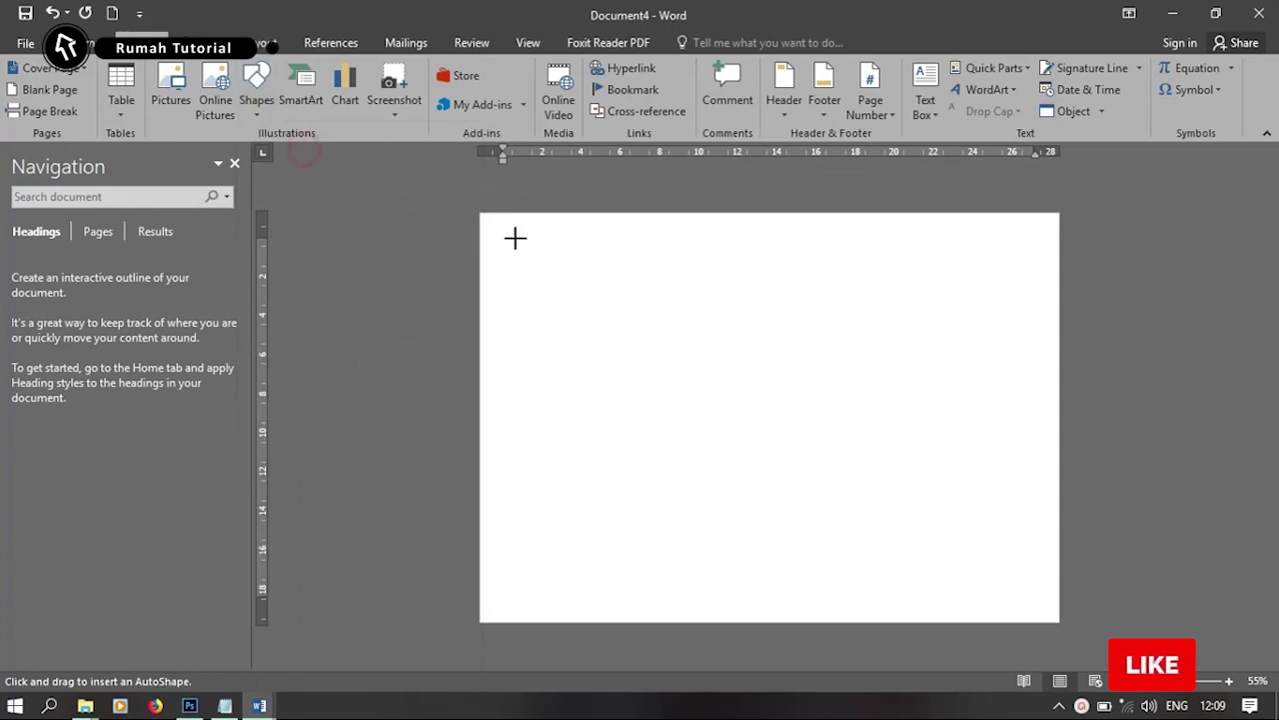
{"action": "left_click_drag", "start_coordinate": [504, 231], "coordinate": [1041, 602]}
{"action": "type", "text": "21"}
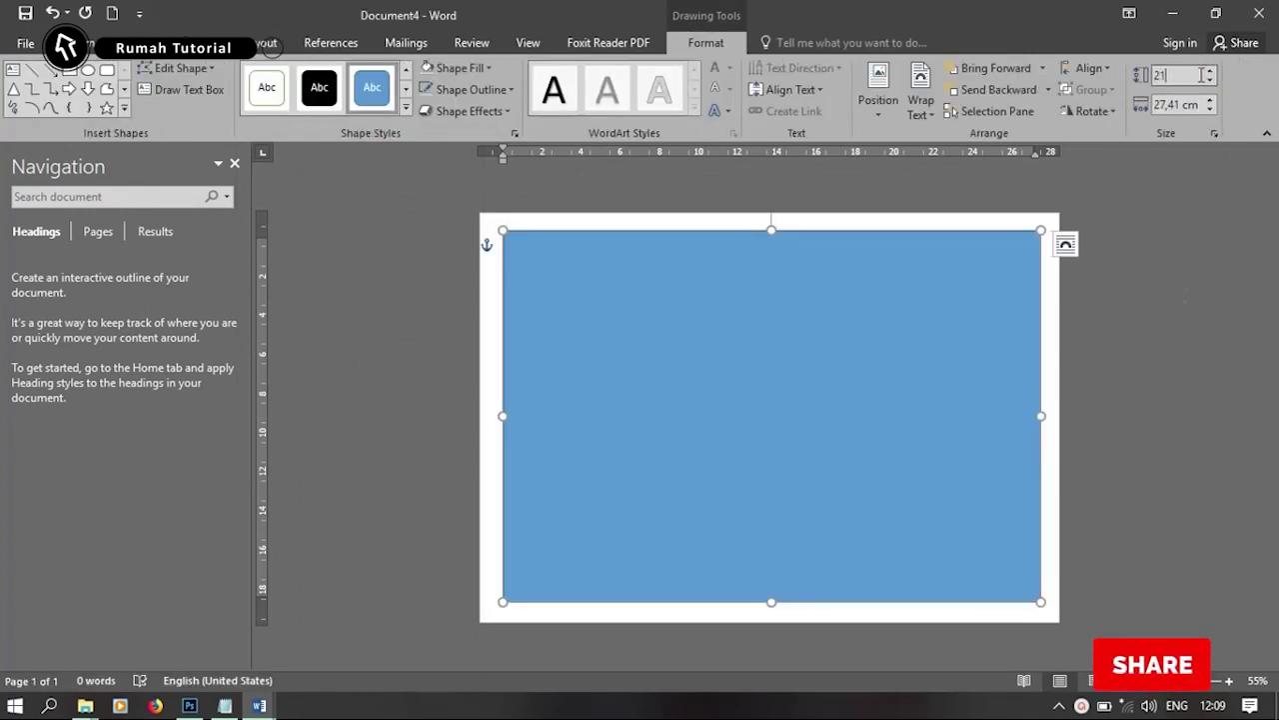
{"action": "left_click", "coordinate": [1210, 106]}
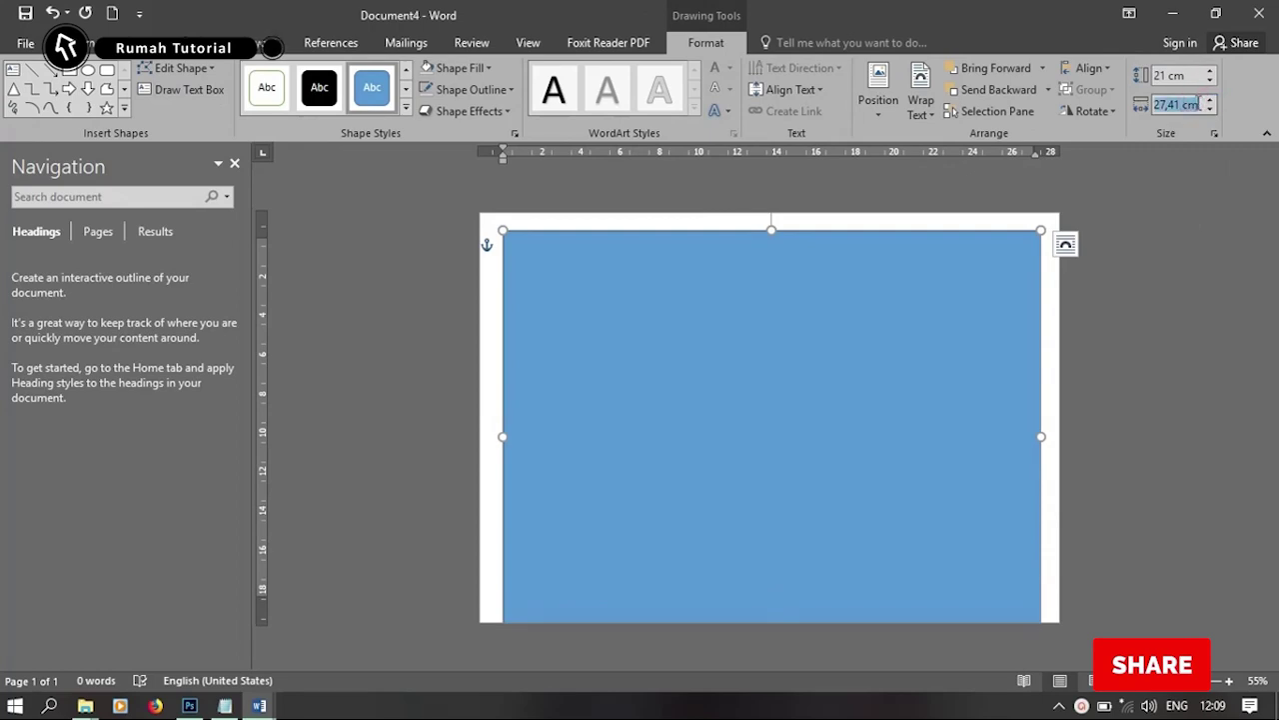
{"action": "type", "text": "29,7"}
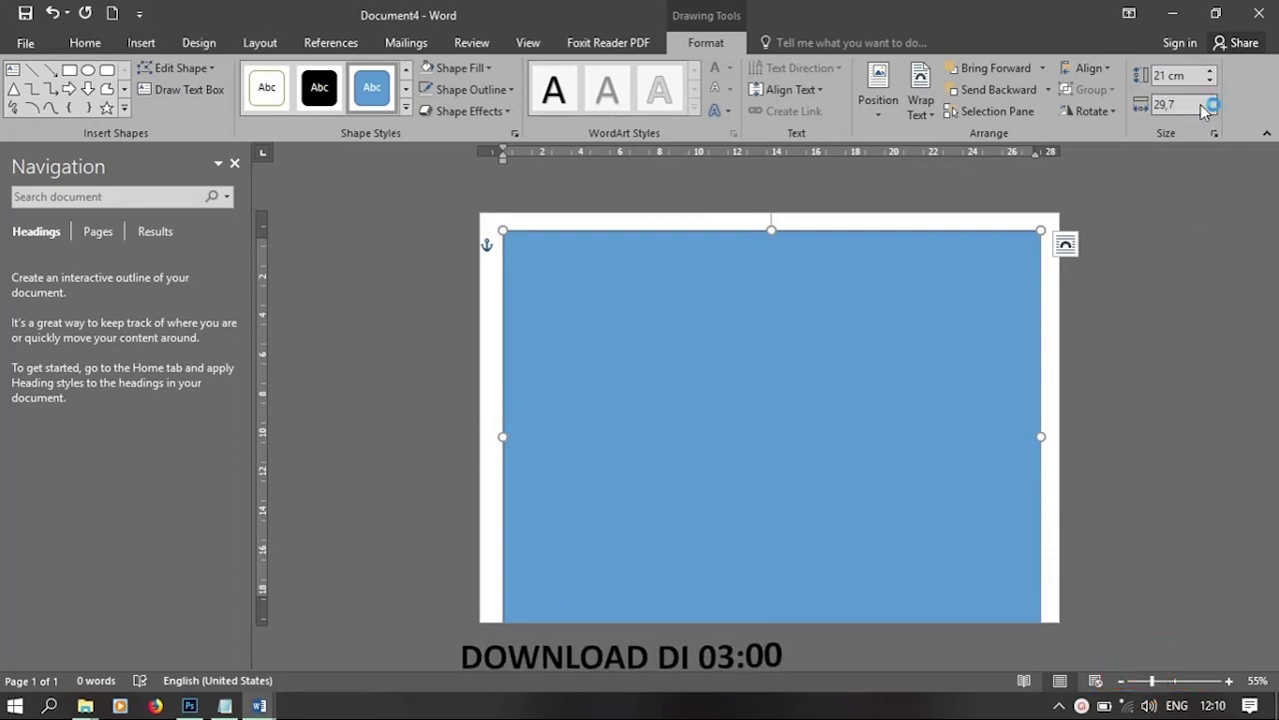
{"action": "key", "text": "Return"}
{"action": "left_click_drag", "start_coordinate": [859, 250], "coordinate": [838, 220]}
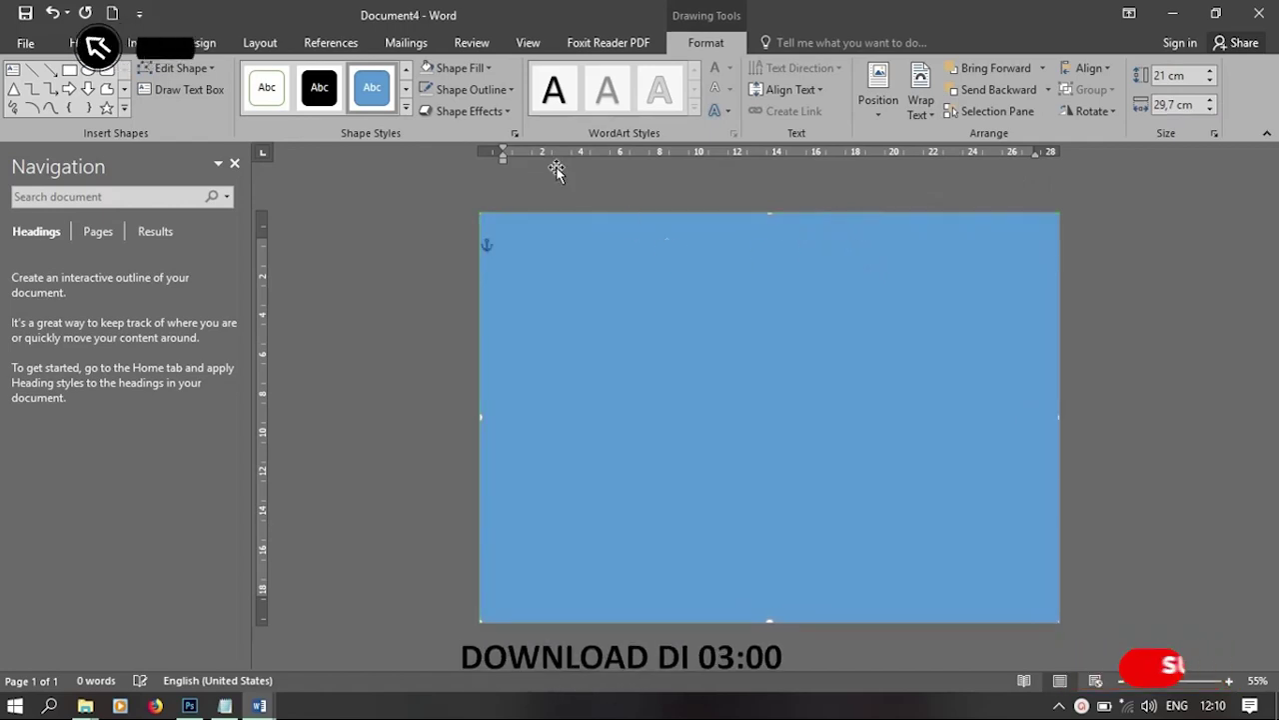
Fill the full-page rectangle with the local bg picture
{"action": "left_click", "coordinate": [459, 68]}
{"action": "left_click", "coordinate": [504, 291]}
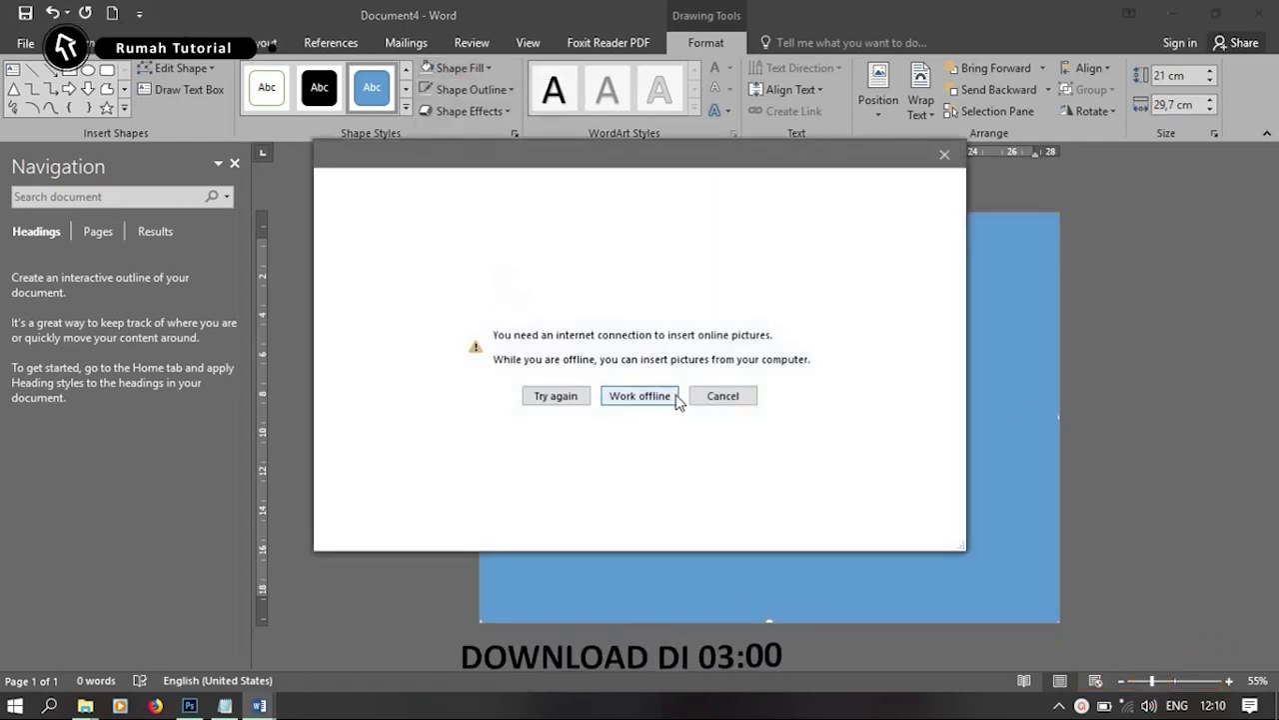
{"action": "left_click", "coordinate": [671, 394]}
{"action": "left_click", "coordinate": [340, 163]}
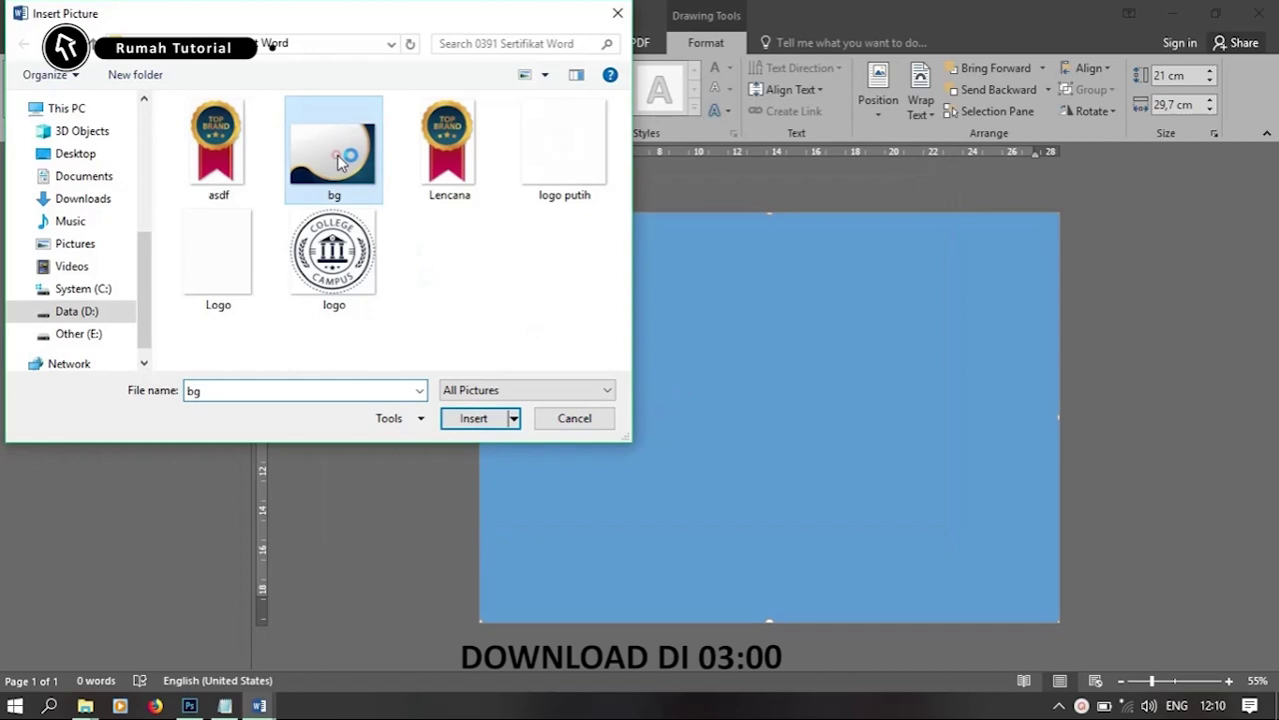
{"action": "left_click", "coordinate": [476, 419]}
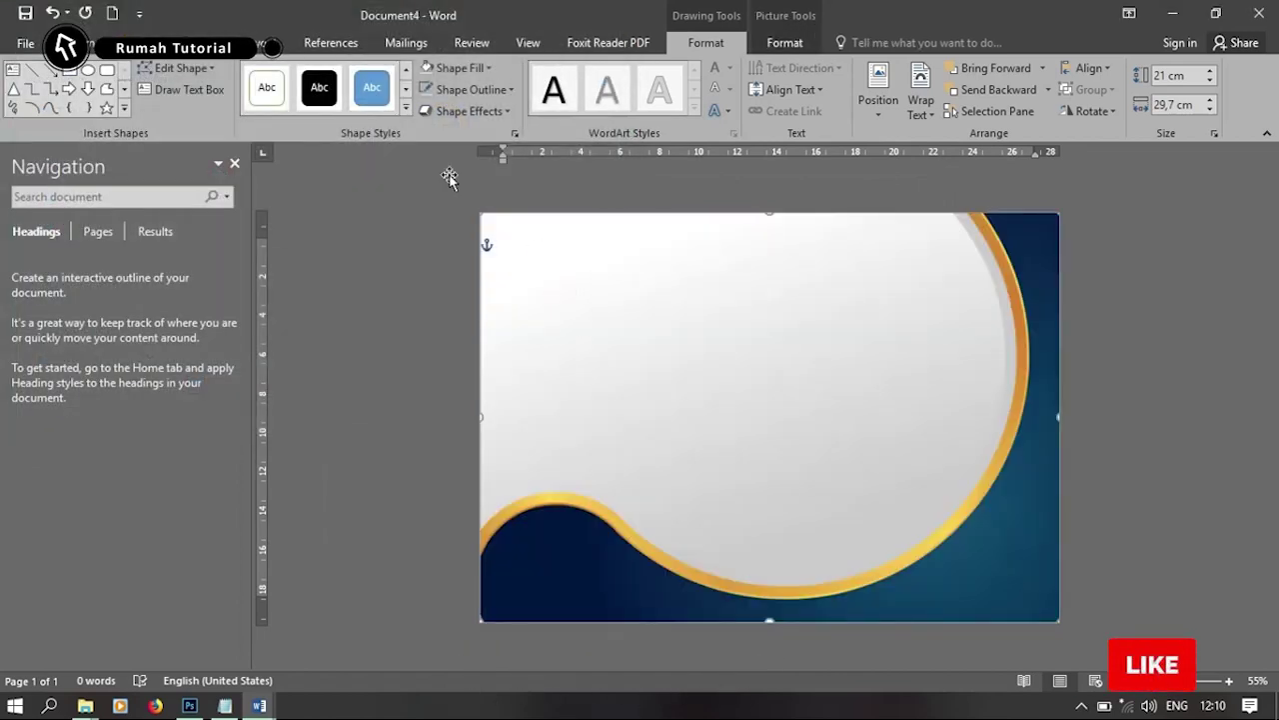
{"action": "left_click", "coordinate": [14, 70]}
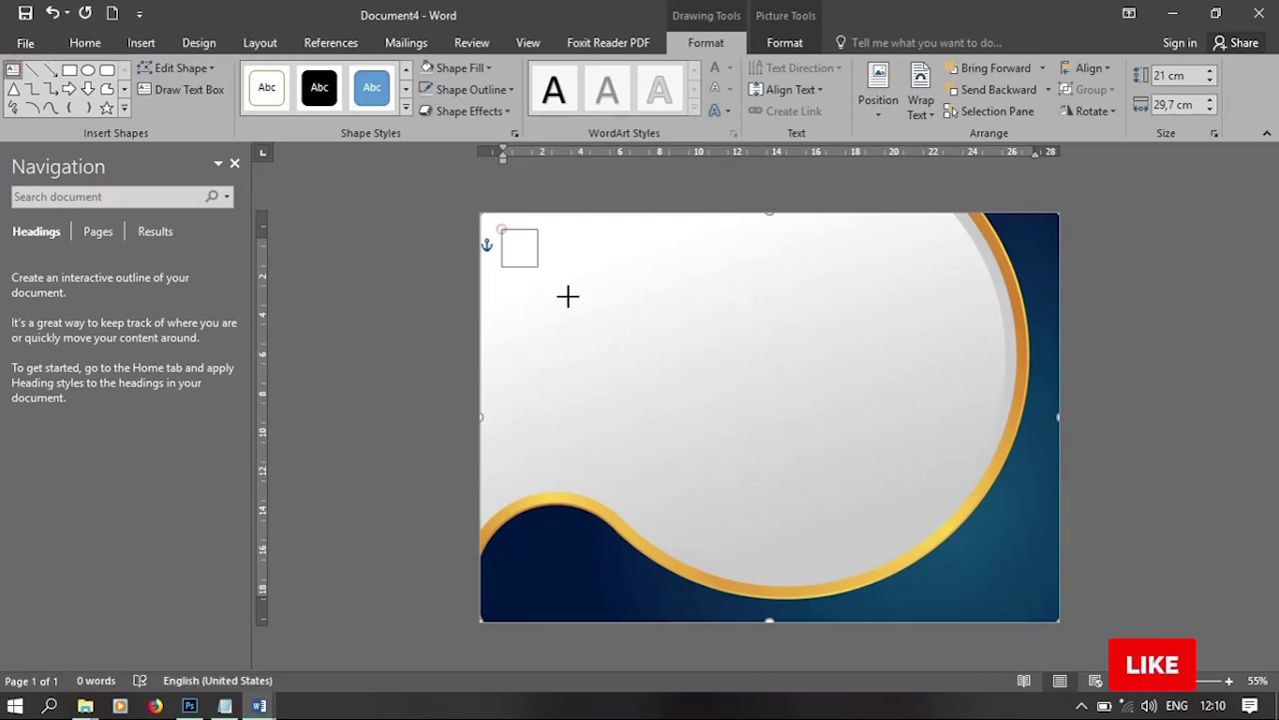
Draw a text box with no outline and no fill, and paste the certificate text into it
{"action": "mouse_move", "coordinate": [568, 296]}
{"action": "left_mouse_down"}
{"action": "mouse_move", "coordinate": [947, 510]}
{"action": "mouse_move", "coordinate": [900, 557]}
{"action": "left_mouse_up"}
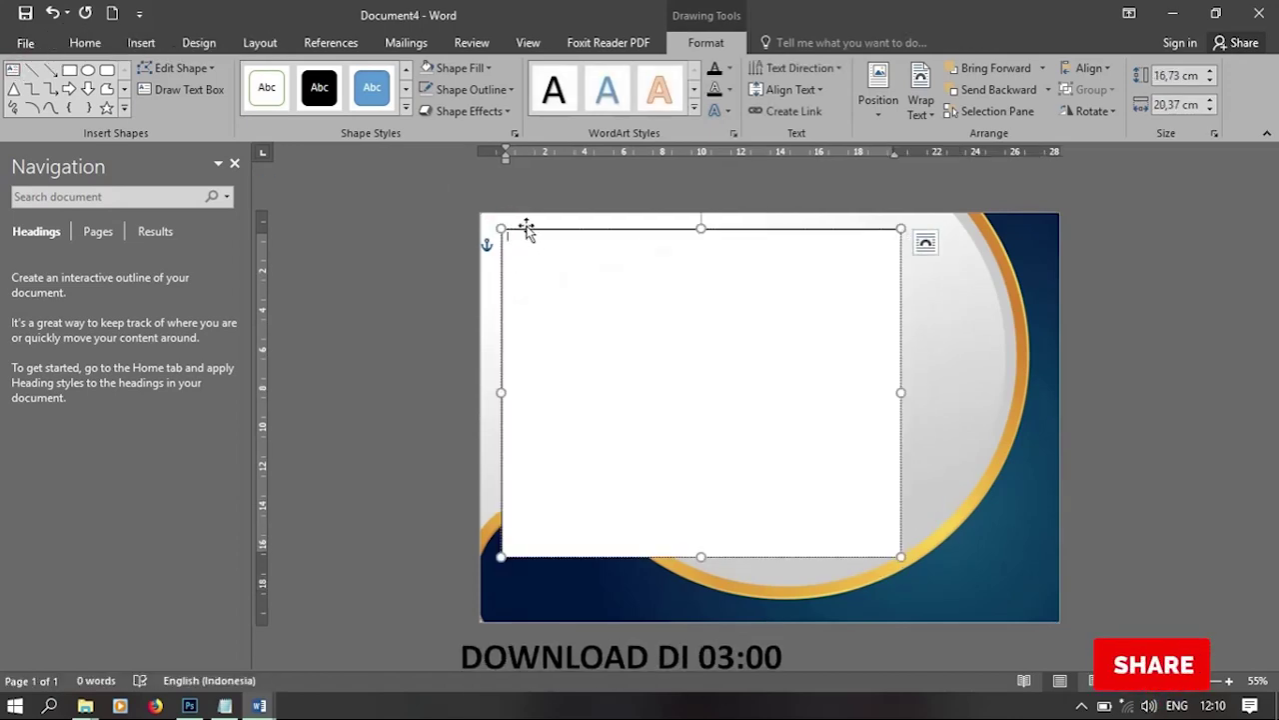
{"action": "right_click", "coordinate": [512, 228]}
{"action": "left_click", "coordinate": [625, 172]}
{"action": "left_click", "coordinate": [641, 363]}
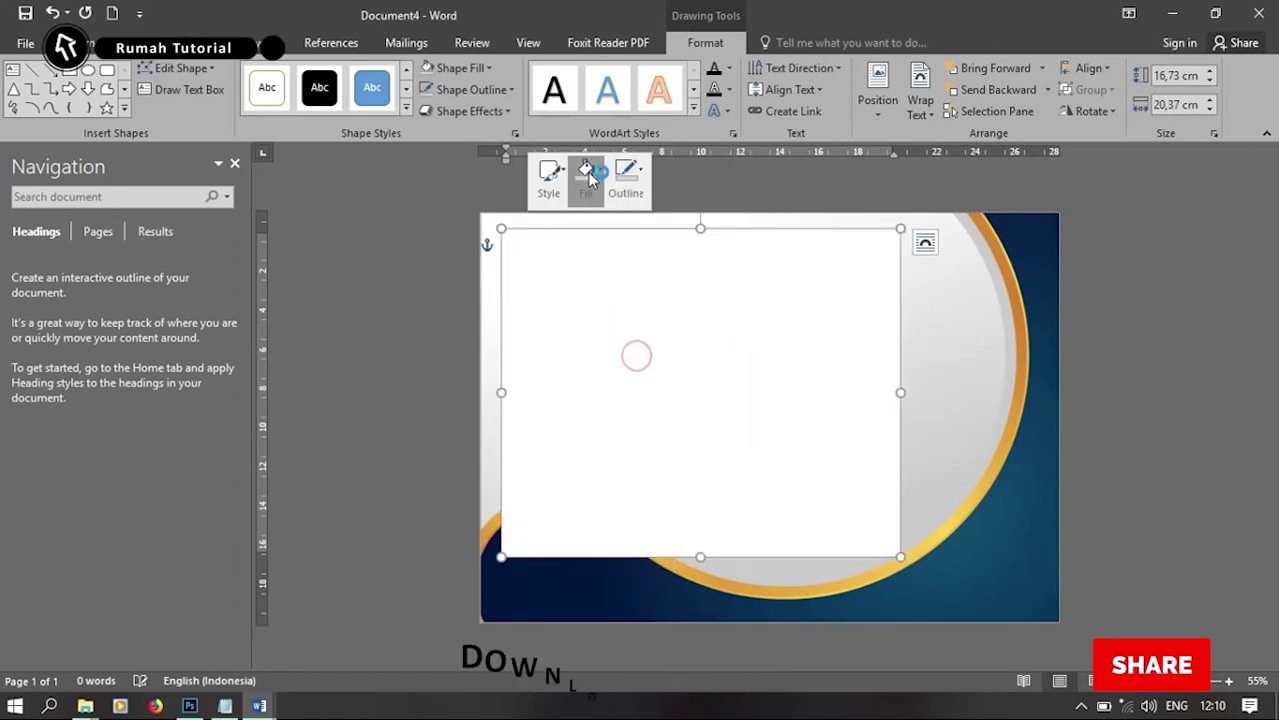
{"action": "left_click", "coordinate": [585, 172]}
{"action": "left_click", "coordinate": [650, 365]}
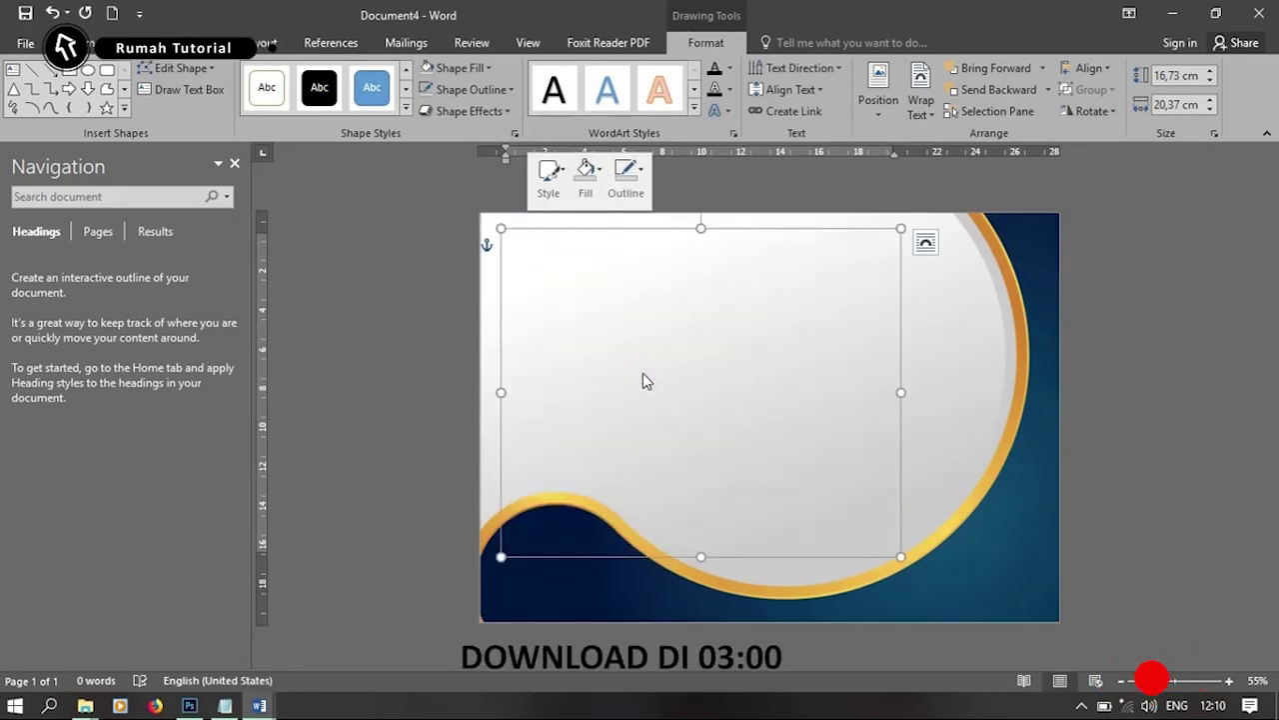
{"action": "left_click", "coordinate": [550, 264]}
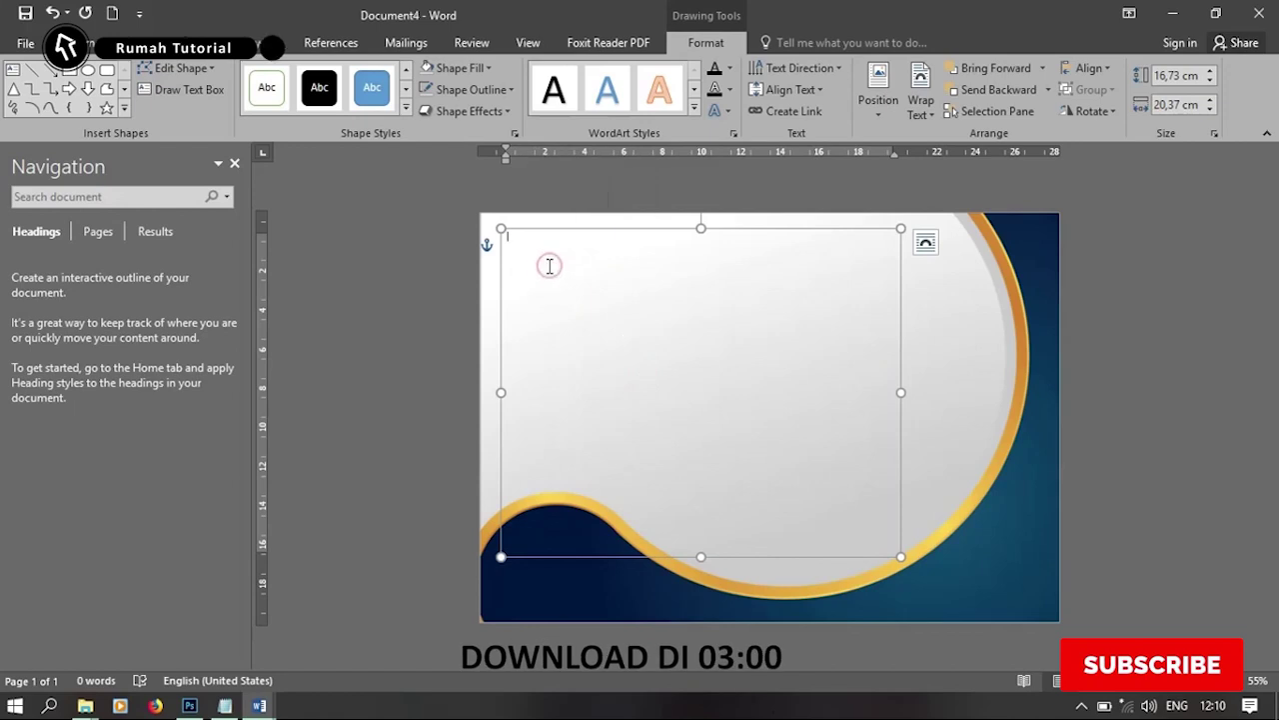
{"action": "key", "text": "ctrl+v"}
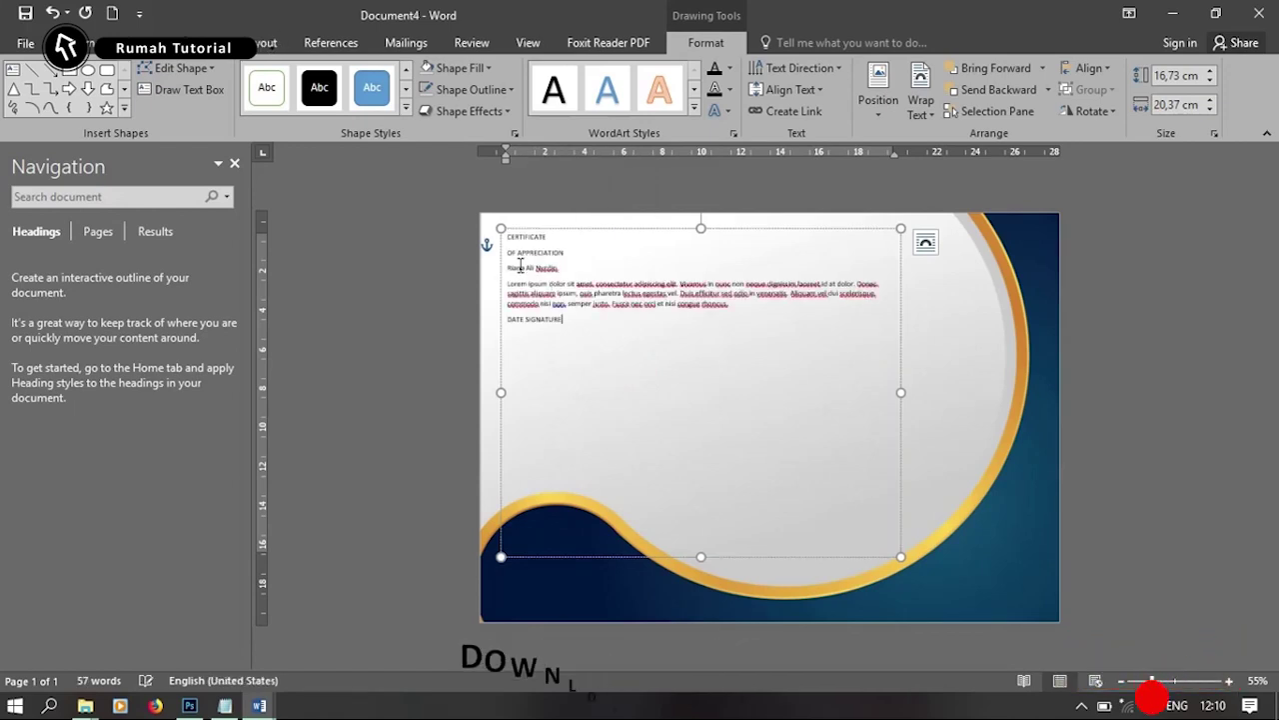
Set the CERTIFICATE heading in Arial 72 pt
{"action": "left_click_drag", "start_coordinate": [593, 236], "coordinate": [593, 237]}
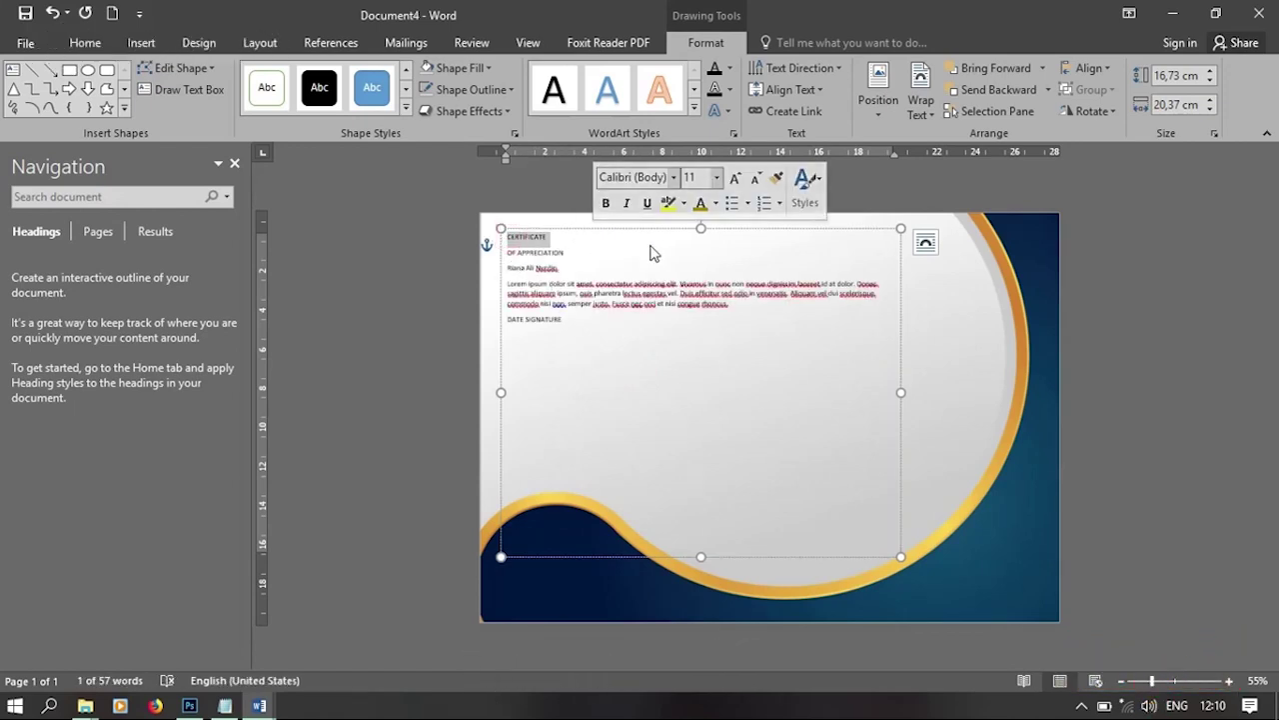
{"action": "left_click", "coordinate": [676, 178]}
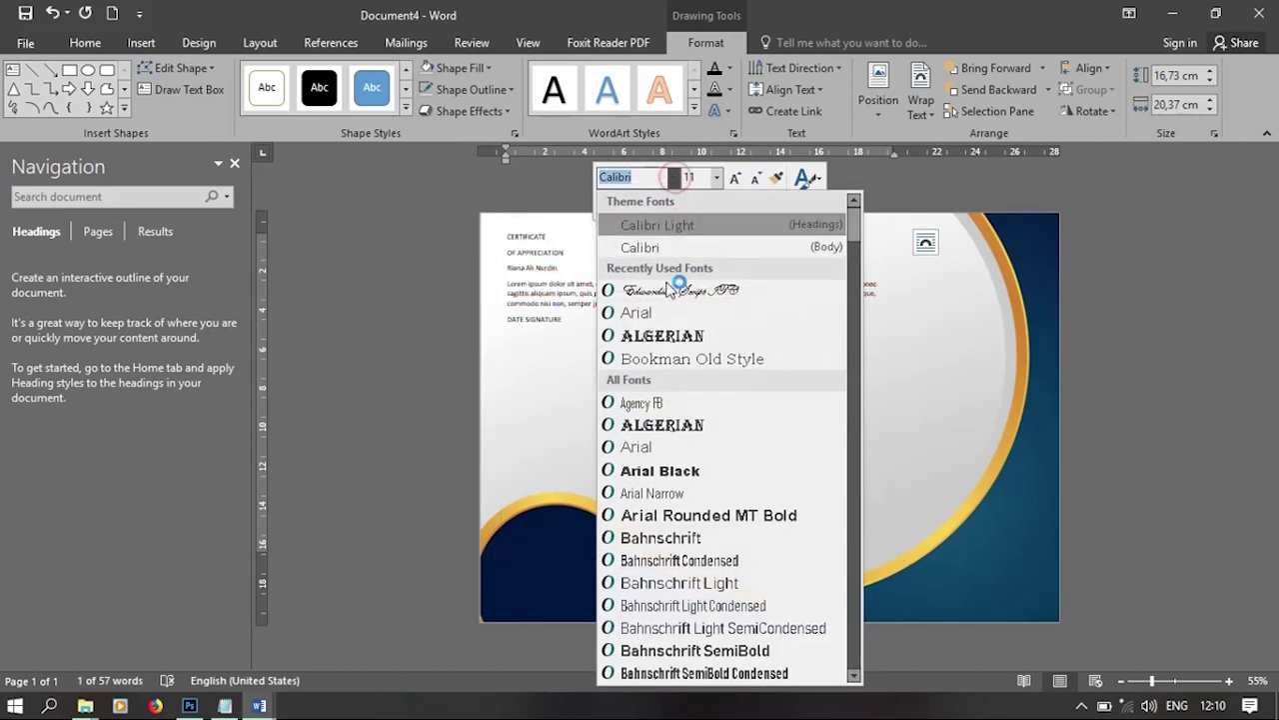
{"action": "left_click", "coordinate": [668, 314]}
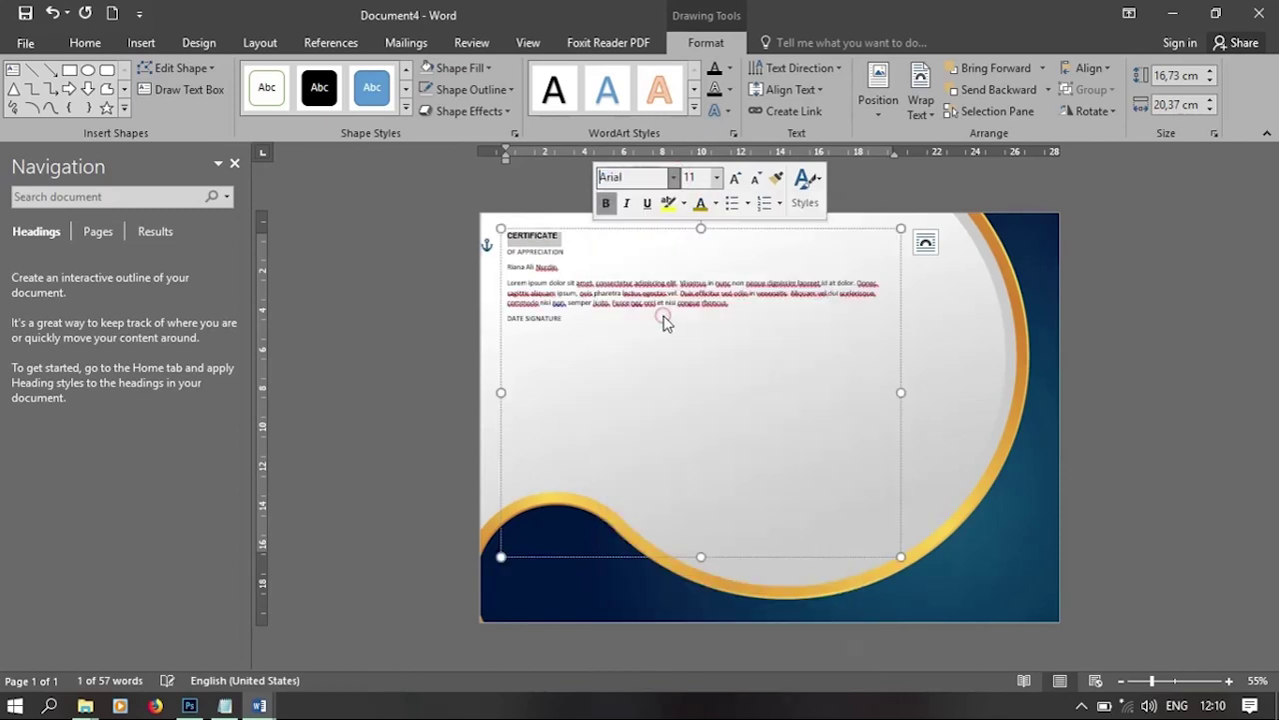
{"action": "left_click", "coordinate": [717, 177]}
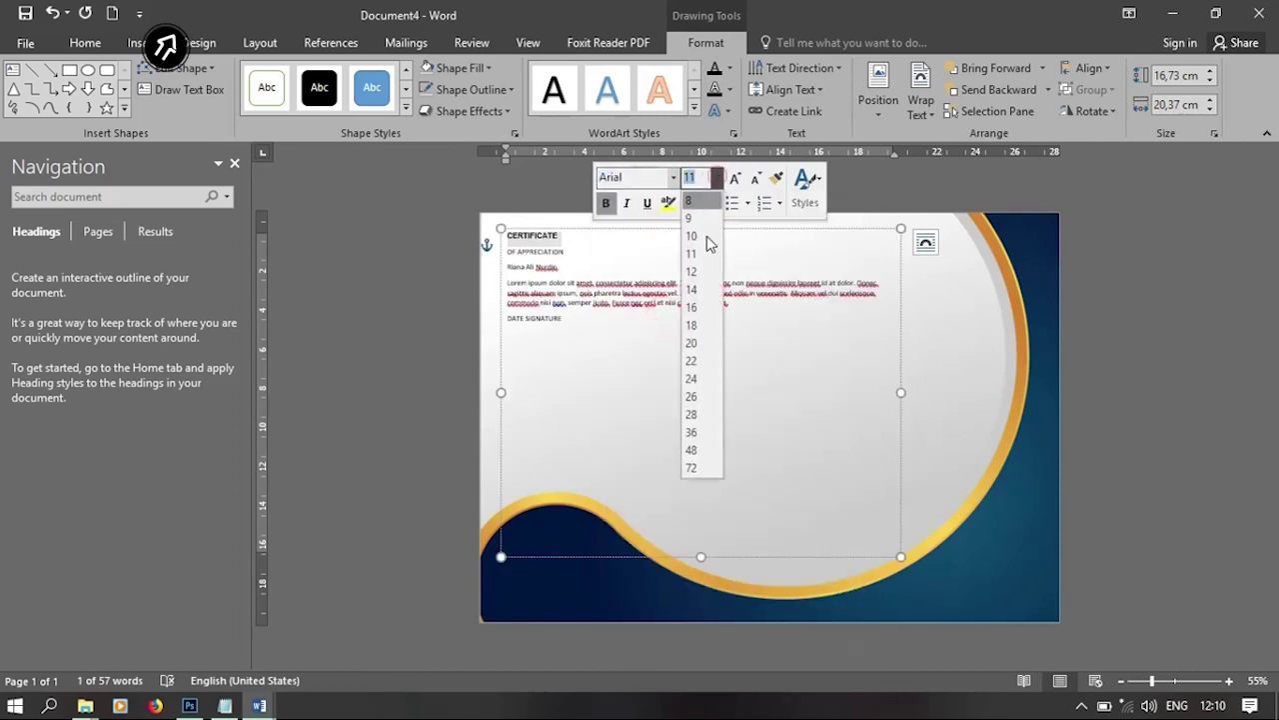
{"action": "left_click", "coordinate": [697, 469]}
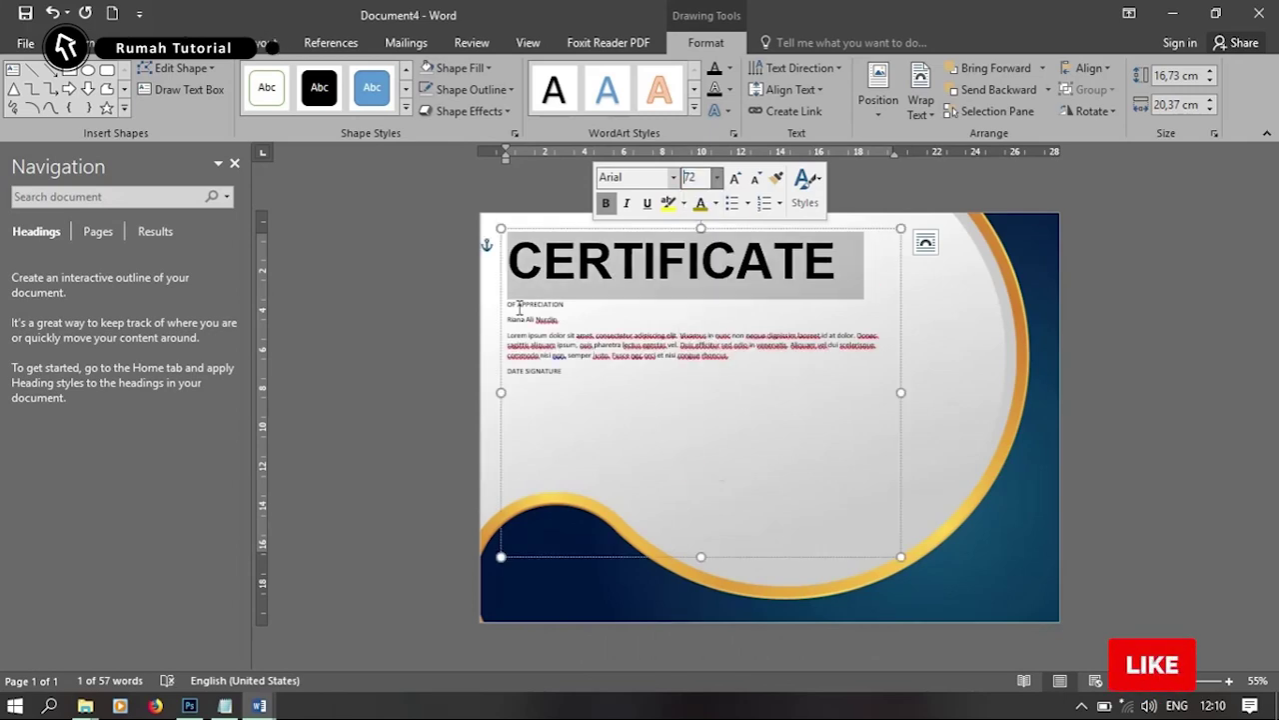
Set the OF APPRECIATION line in Arial 36 pt
{"action": "left_click_drag", "start_coordinate": [510, 304], "coordinate": [614, 305]}
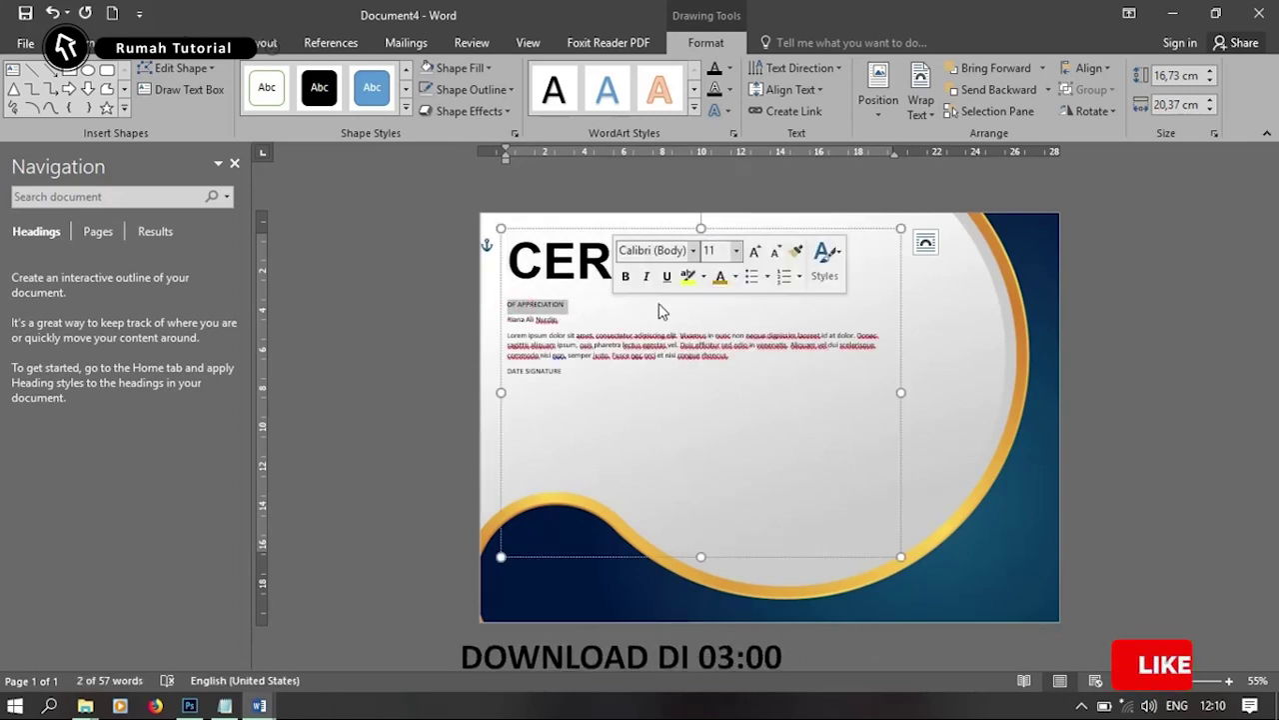
{"action": "left_click", "coordinate": [693, 250]}
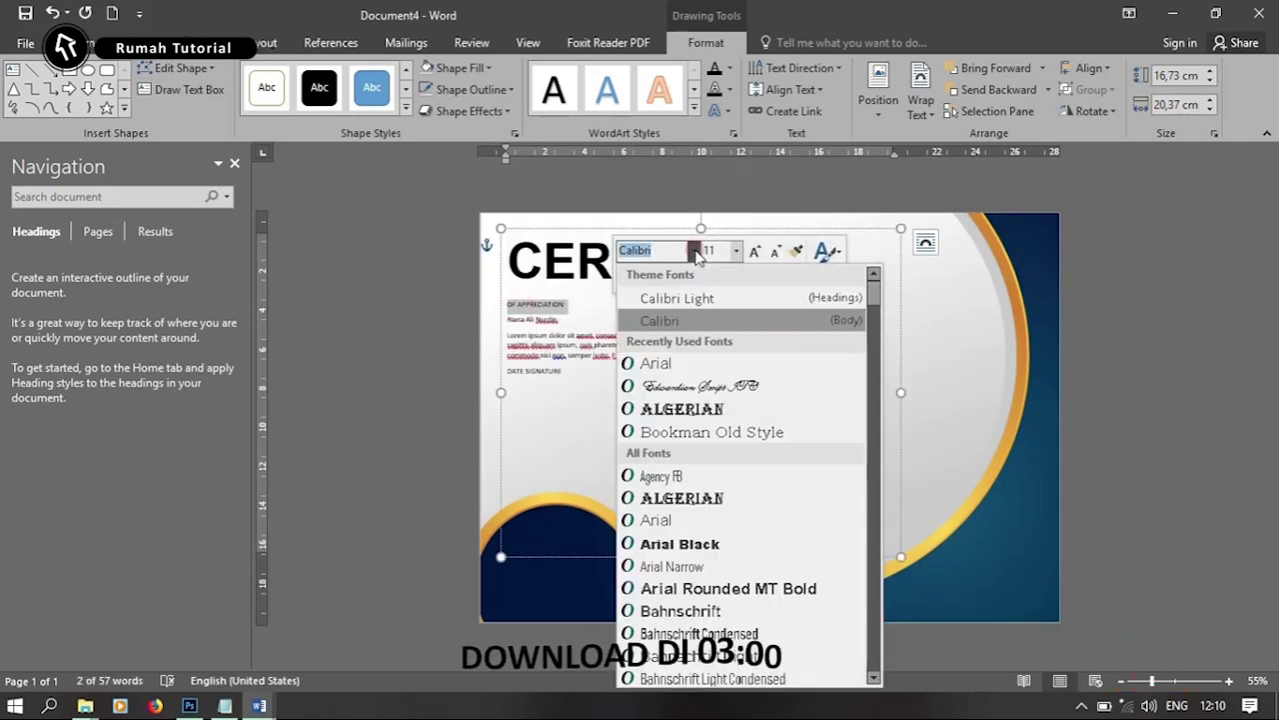
{"action": "left_click", "coordinate": [701, 364]}
{"action": "left_click", "coordinate": [736, 251]}
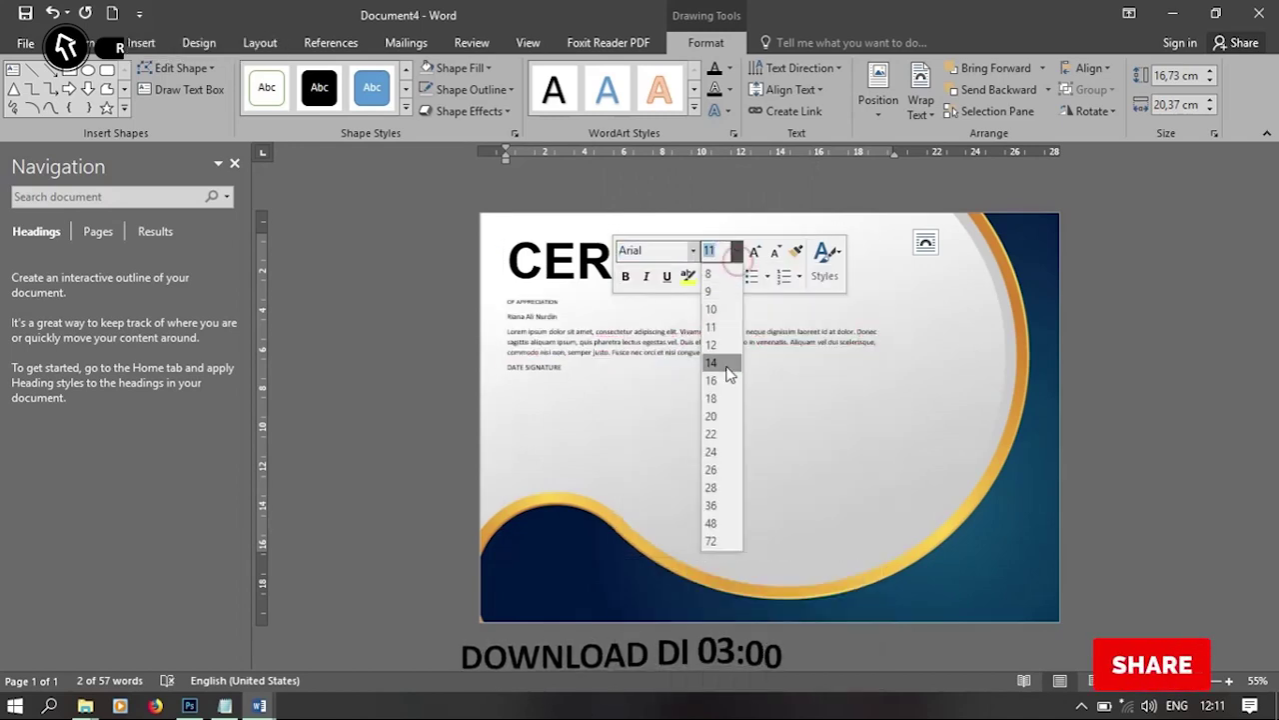
{"action": "left_click", "coordinate": [716, 505]}
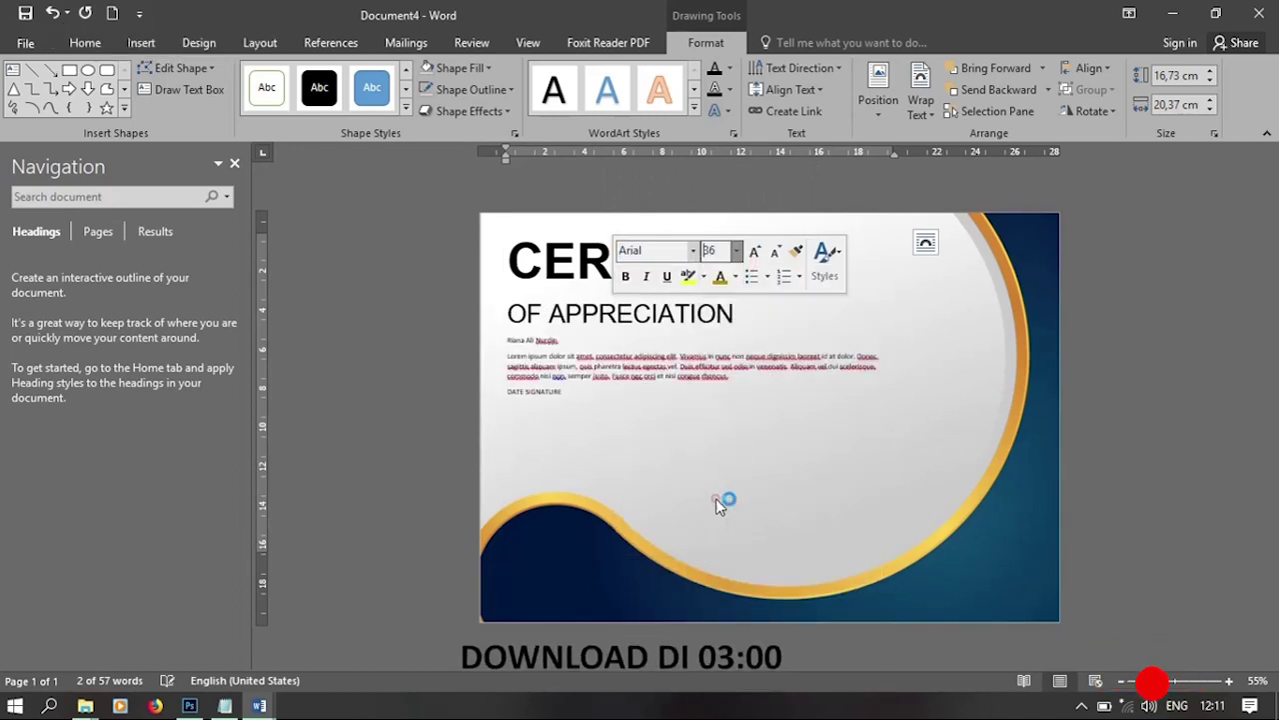
{"action": "left_click_drag", "start_coordinate": [508, 340], "coordinate": [535, 341]}
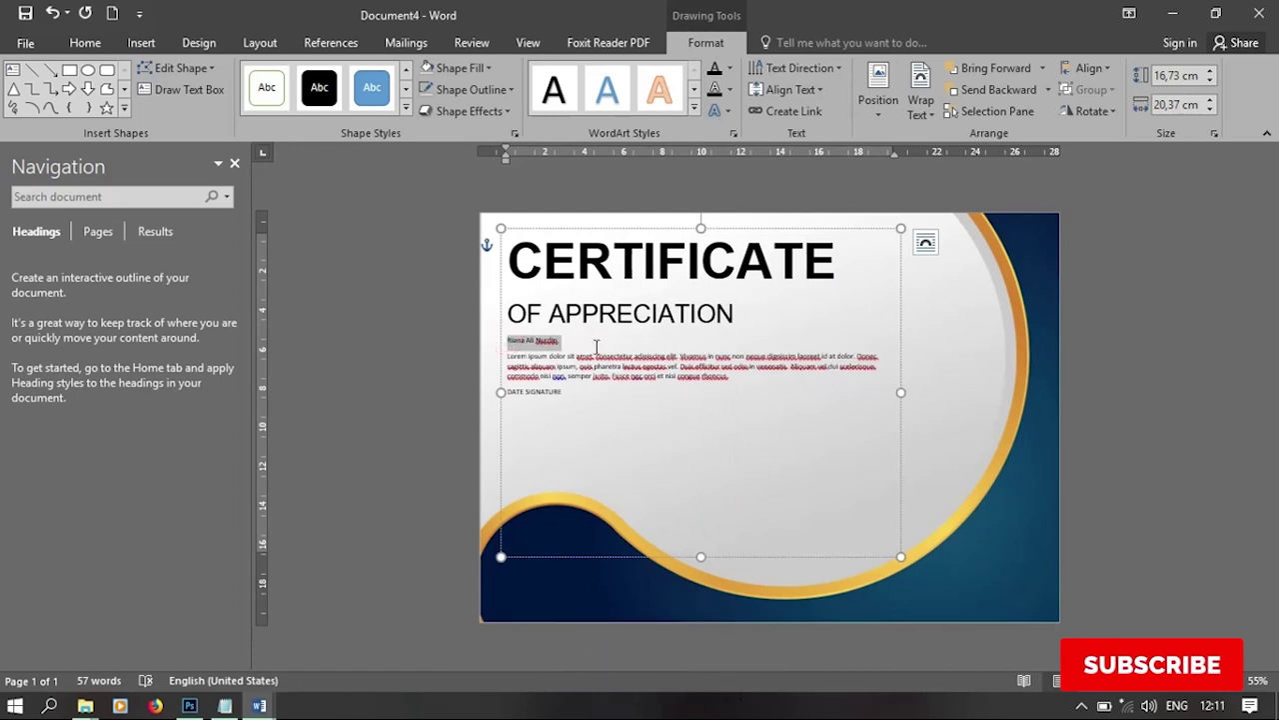
Make the recipient's name 72 pt Edwardian Script ITC
{"action": "left_click", "coordinate": [717, 289]}
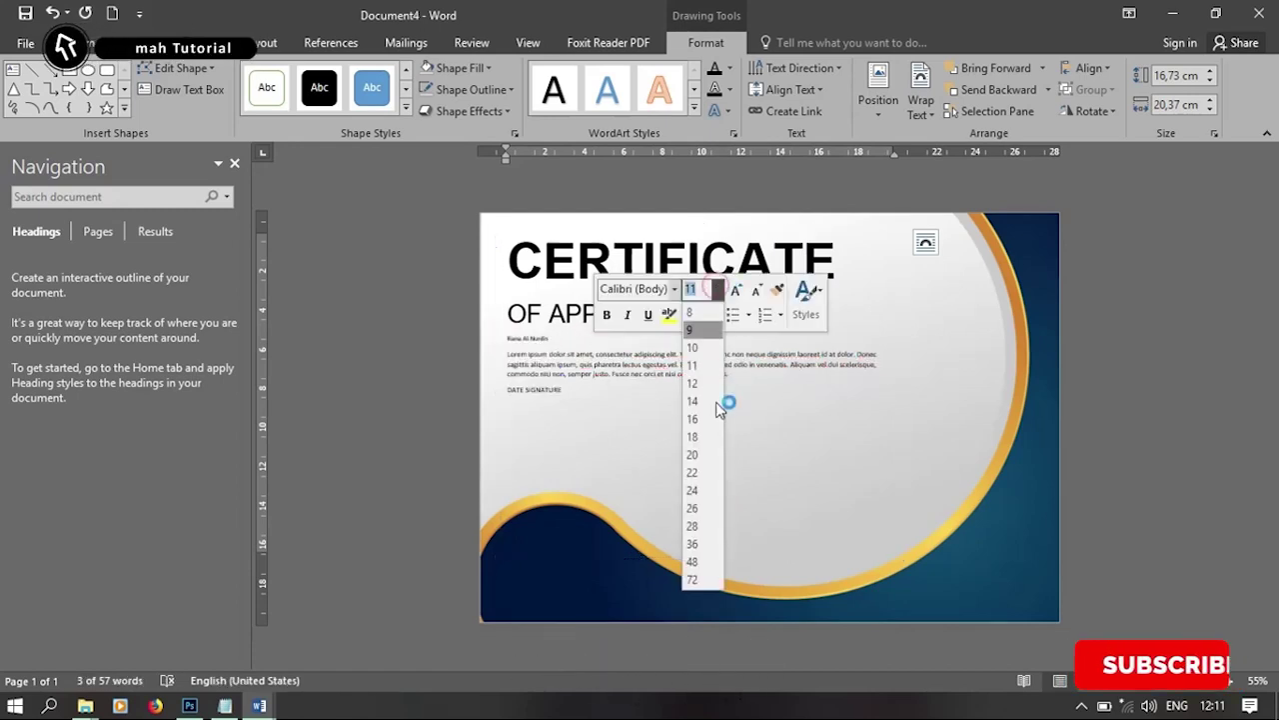
{"action": "left_click", "coordinate": [695, 580]}
{"action": "left_click", "coordinate": [675, 289]}
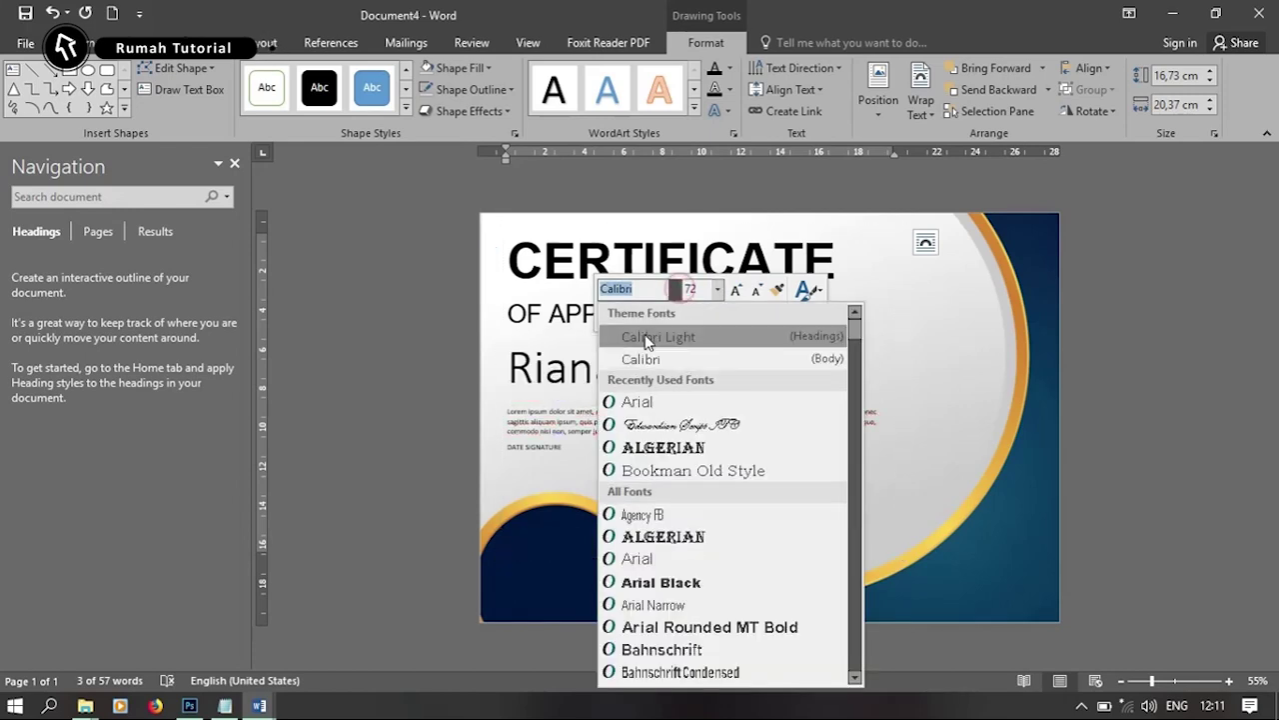
{"action": "left_click", "coordinate": [660, 424]}
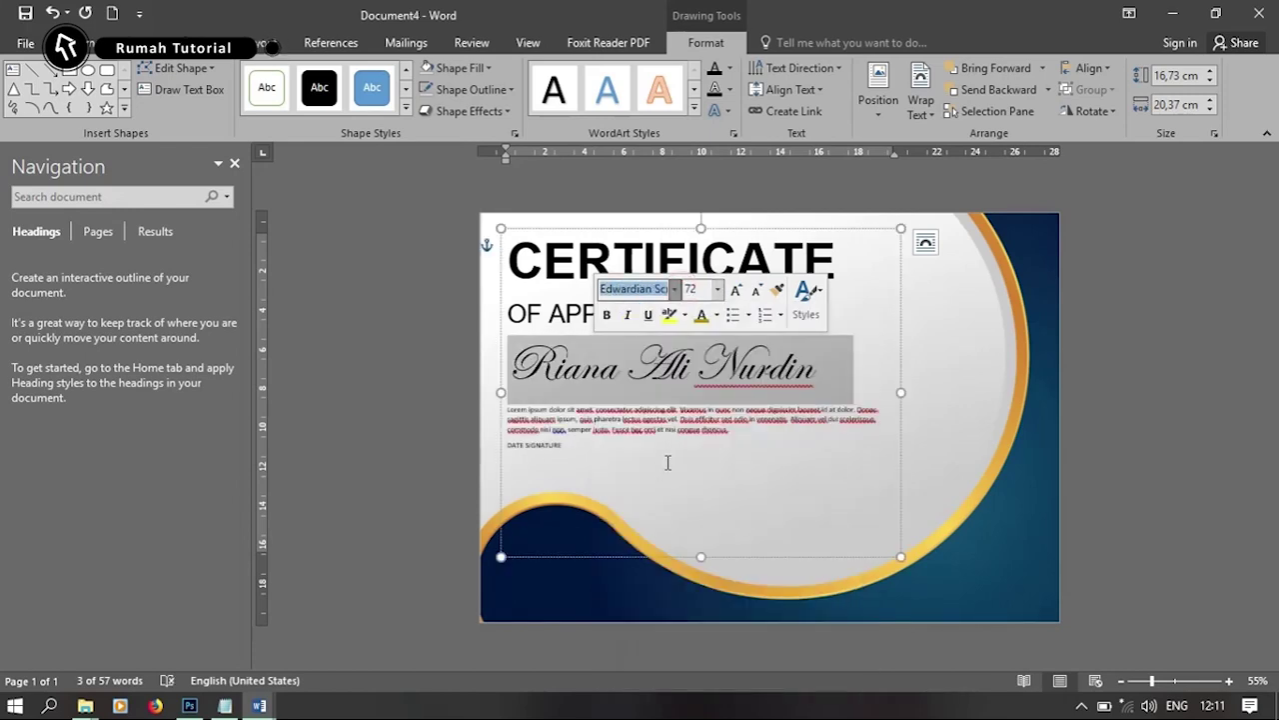
{"action": "left_click", "coordinate": [614, 447]}
Insert blank lines after the Lorem paragraph, above DATE SIGNATURE
{"action": "triple_click", "coordinate": [740, 430]}
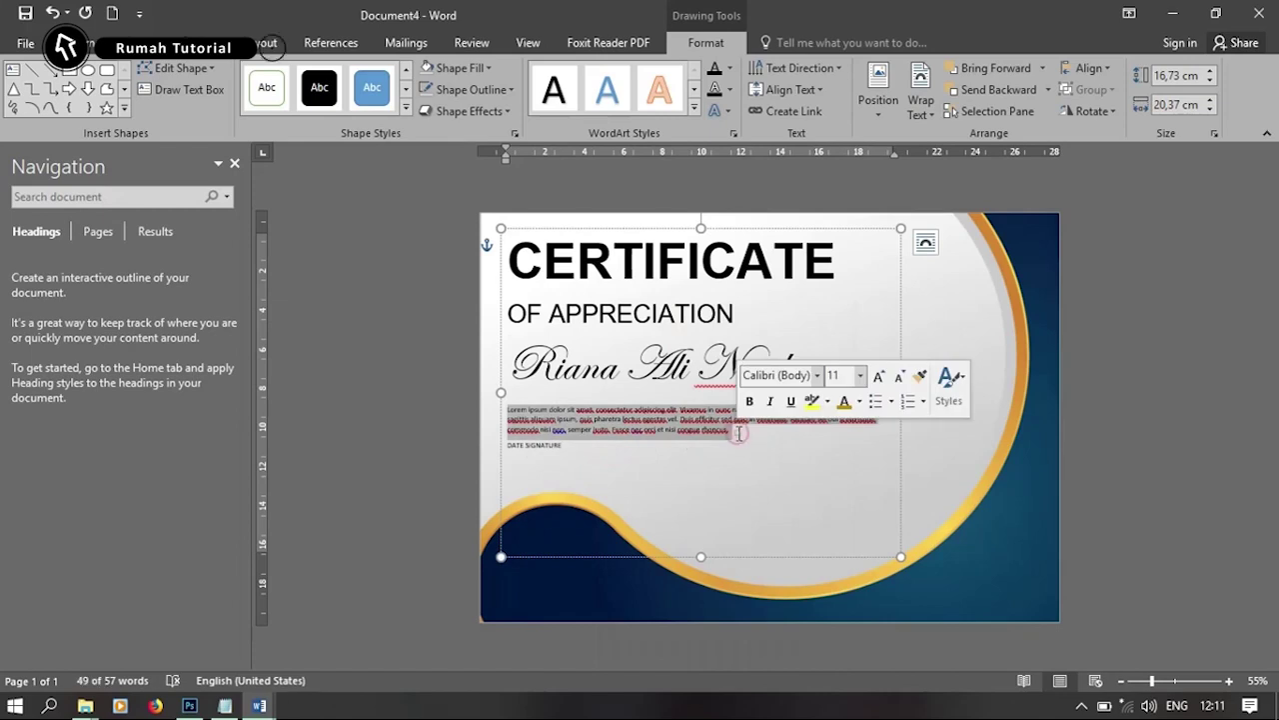
{"action": "left_click", "coordinate": [740, 430]}
{"action": "key", "text": "Return"}
{"action": "key", "text": "Return"}
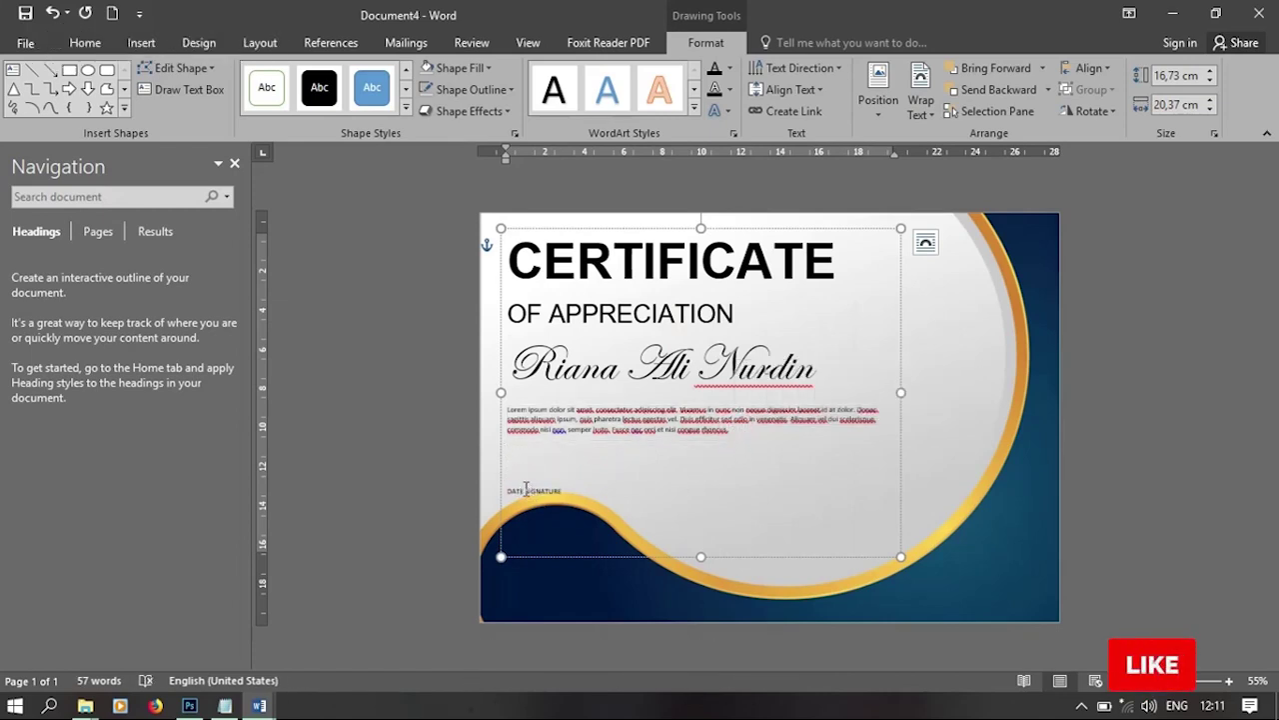
Push SIGNATURE to the right end of the line with tabs
{"action": "key", "text": "Tab"}
{"action": "key", "text": "Tab"}
{"action": "key", "text": "Tab"}
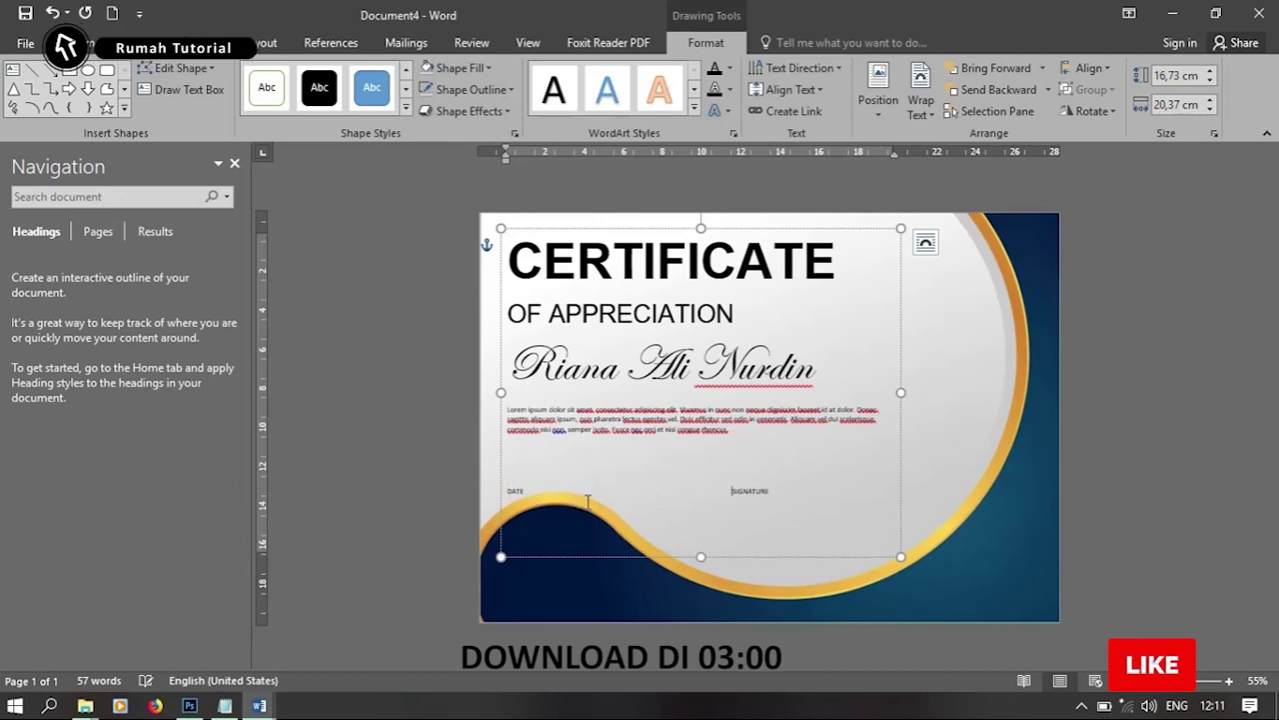
{"action": "key", "text": "Tab"}
{"action": "key", "text": "Tab"}
{"action": "key", "text": "Tab"}
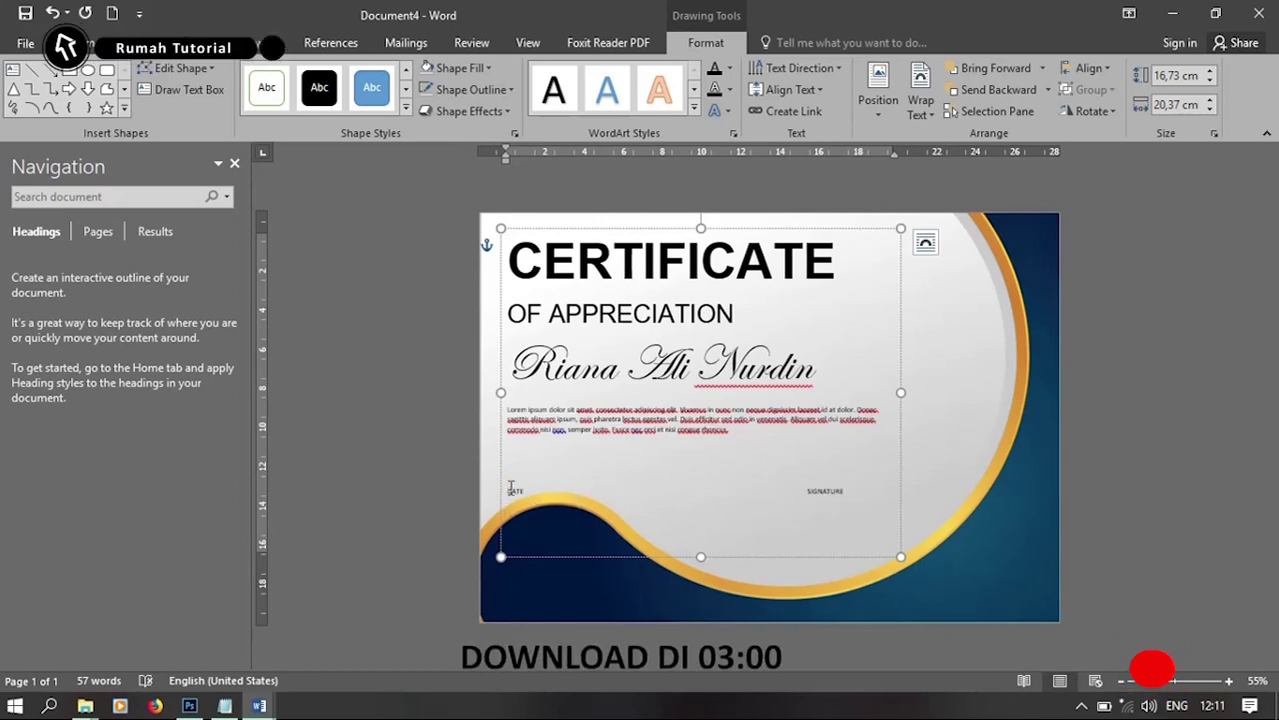
{"action": "key", "text": "Tab"}
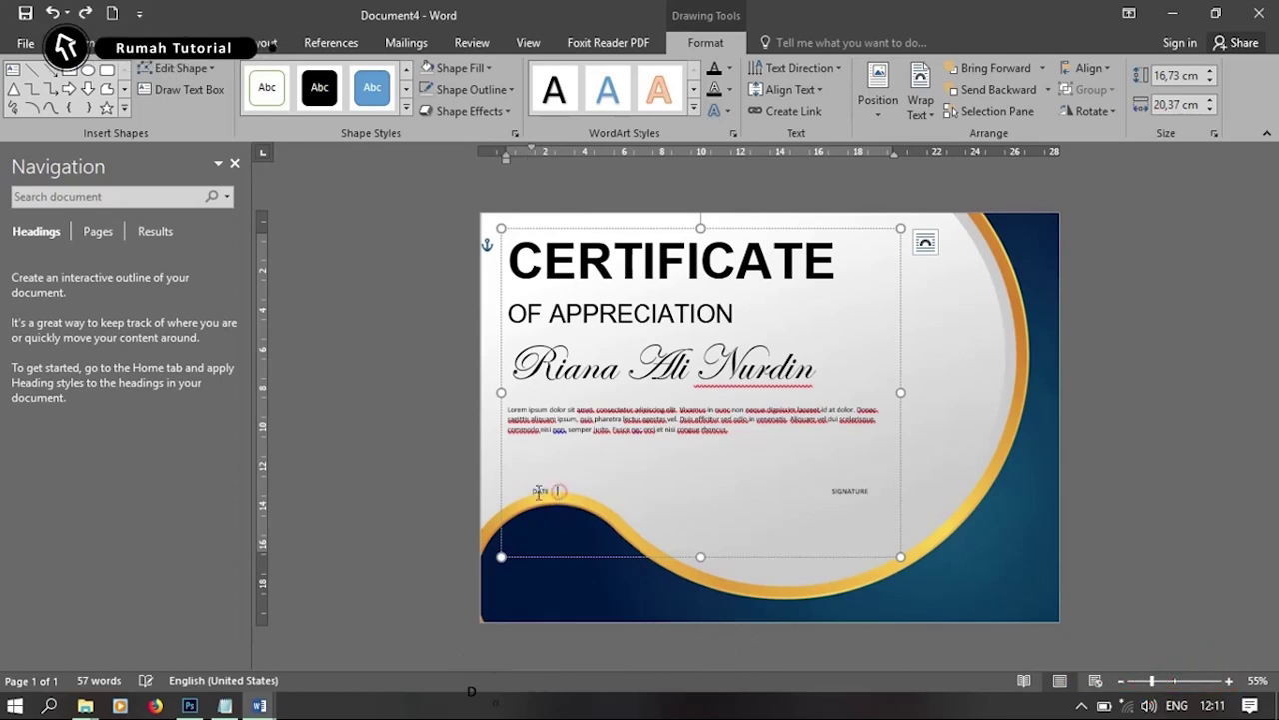
Enlarge the DATE and SIGNATURE line to 16 pt and remove the blank line above it
{"action": "left_click_drag", "start_coordinate": [527, 491], "coordinate": [890, 517]}
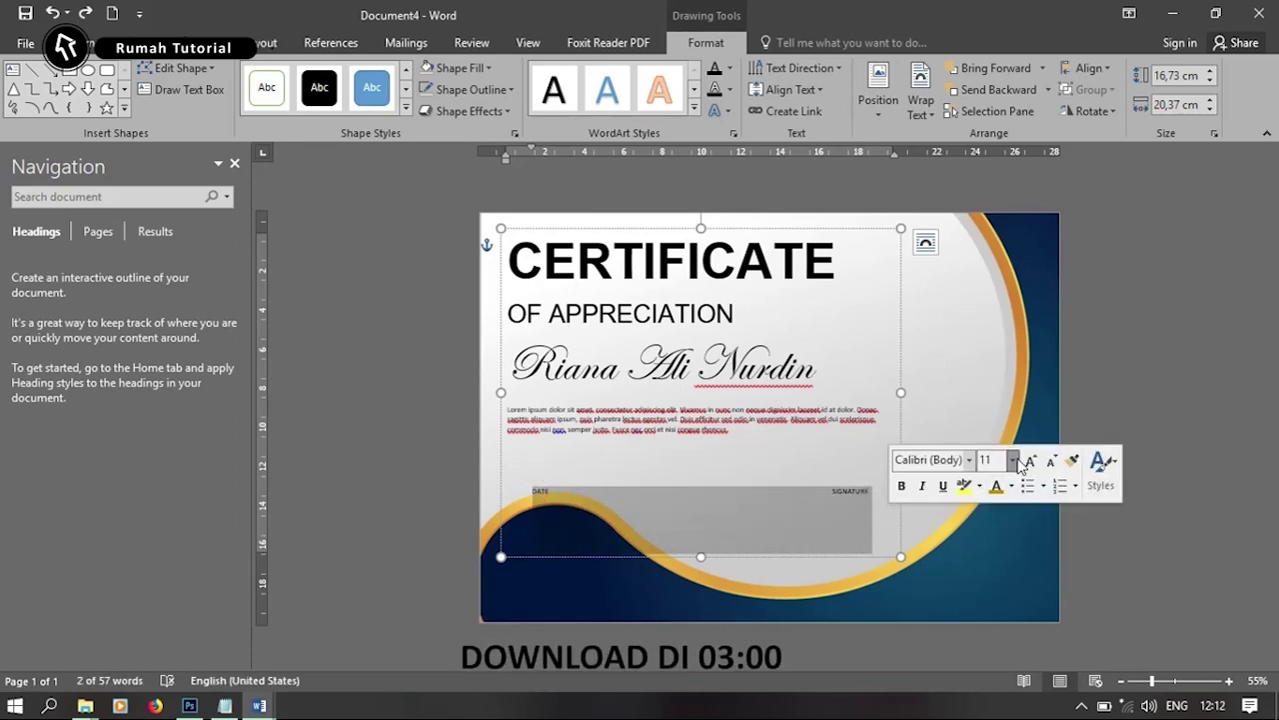
{"action": "left_click", "coordinate": [1013, 460]}
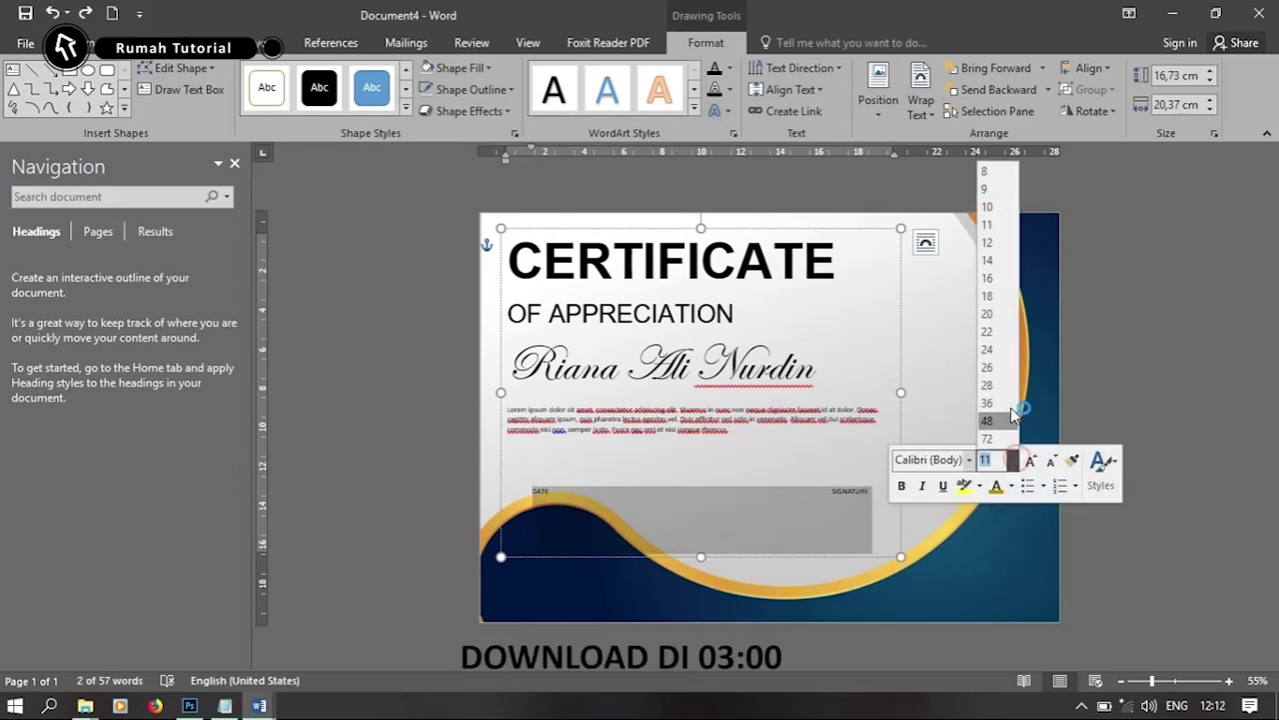
{"action": "left_click", "coordinate": [1009, 284]}
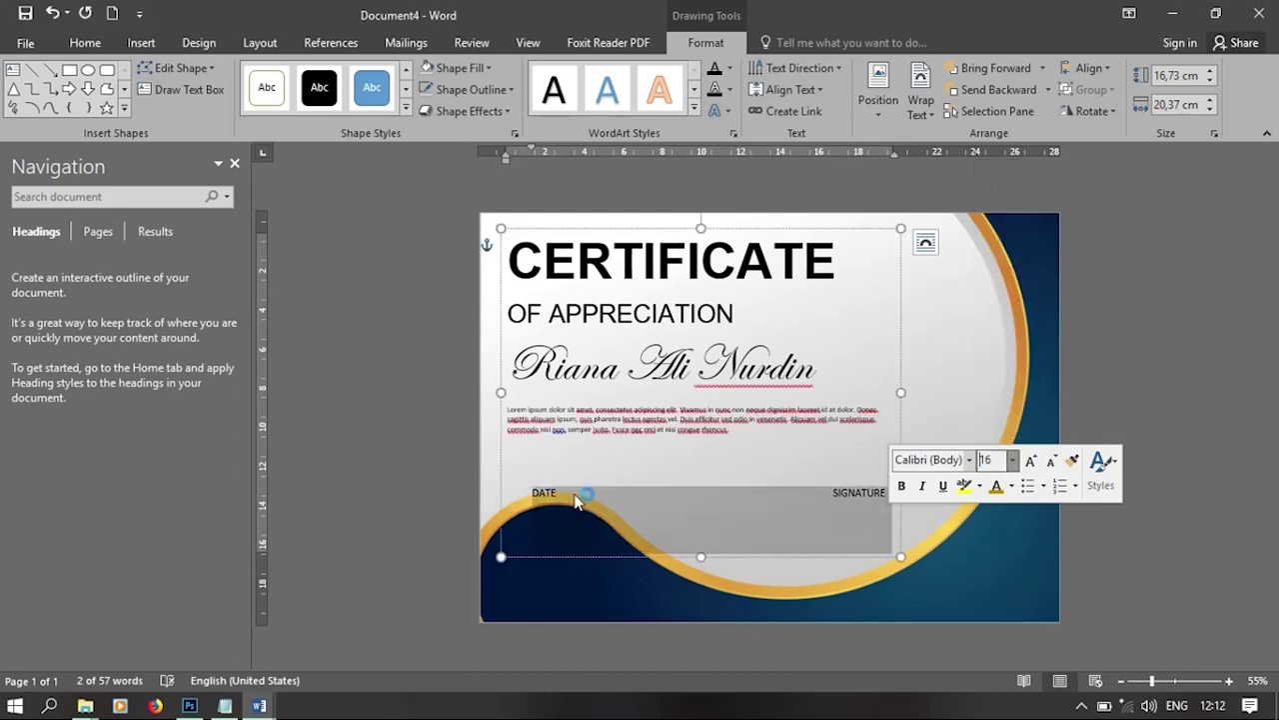
{"action": "left_click", "coordinate": [572, 494]}
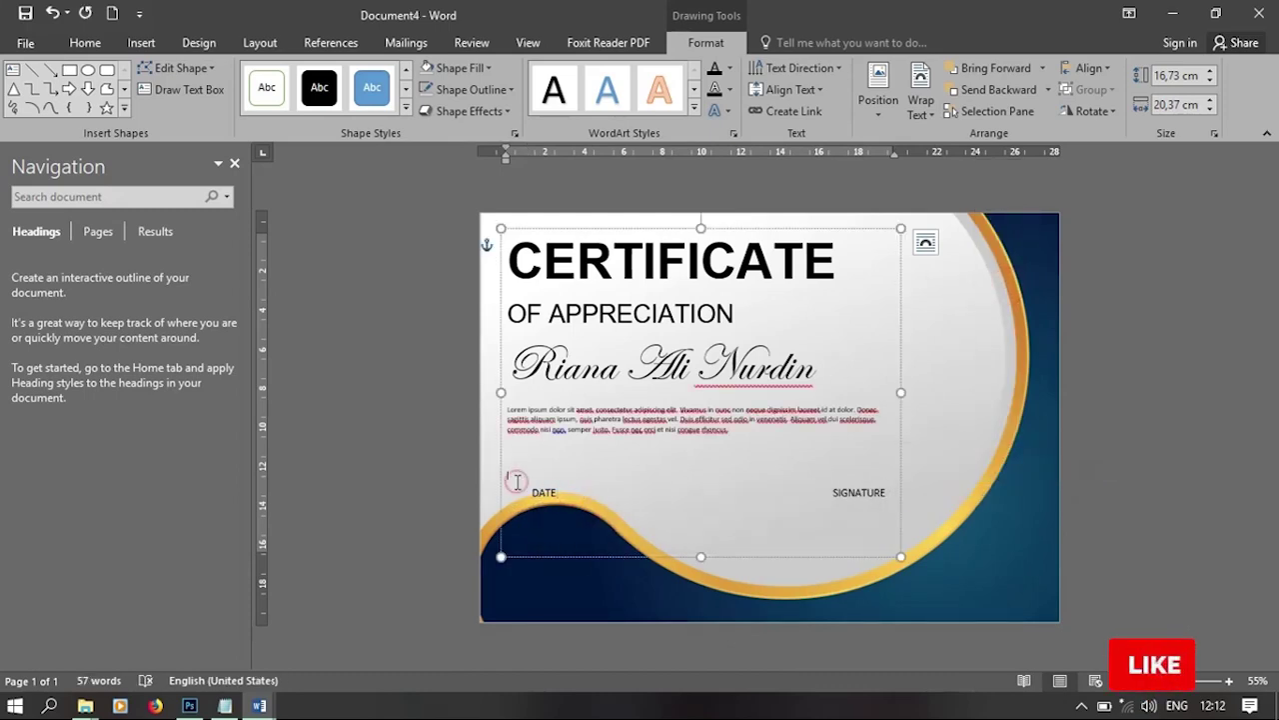
{"action": "key", "text": "BackSpace"}
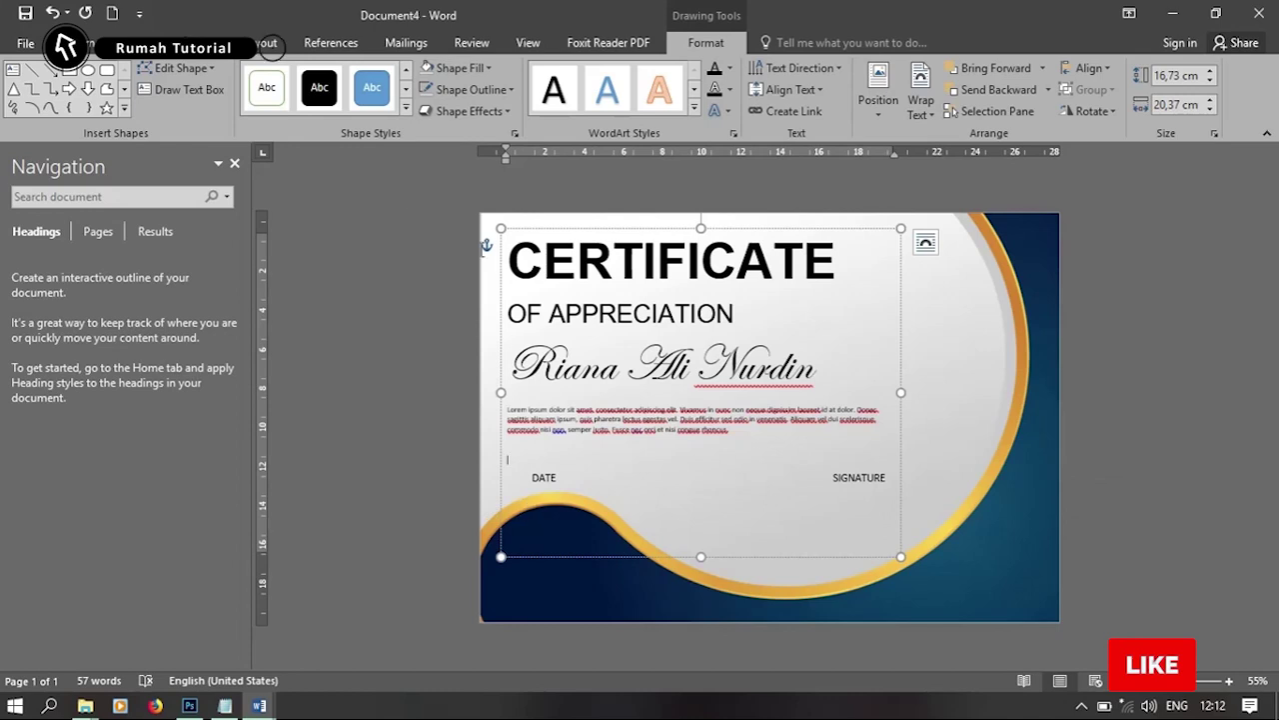
{"action": "left_click", "coordinate": [30, 75]}
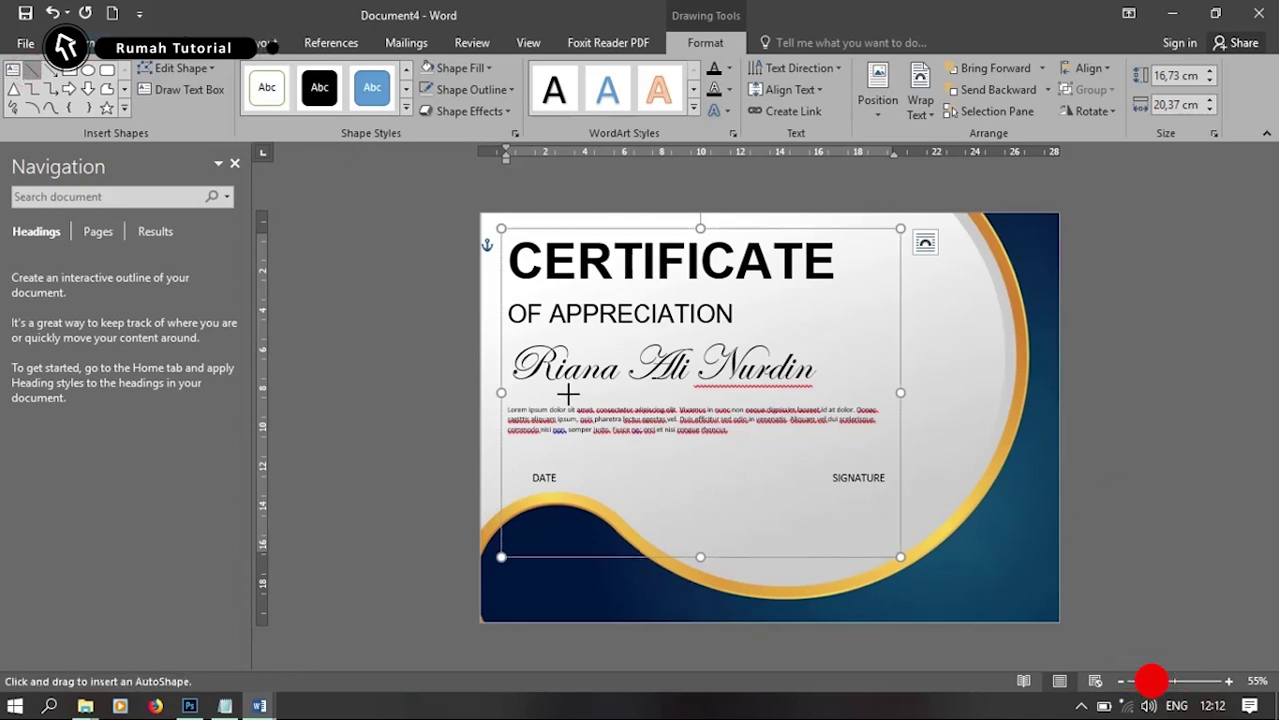
Draw a line under the recipient's name and short lines above DATE and SIGNATURE
{"action": "left_click", "coordinate": [513, 385]}
{"action": "left_click_drag", "start_coordinate": [836, 397], "coordinate": [833, 389]}
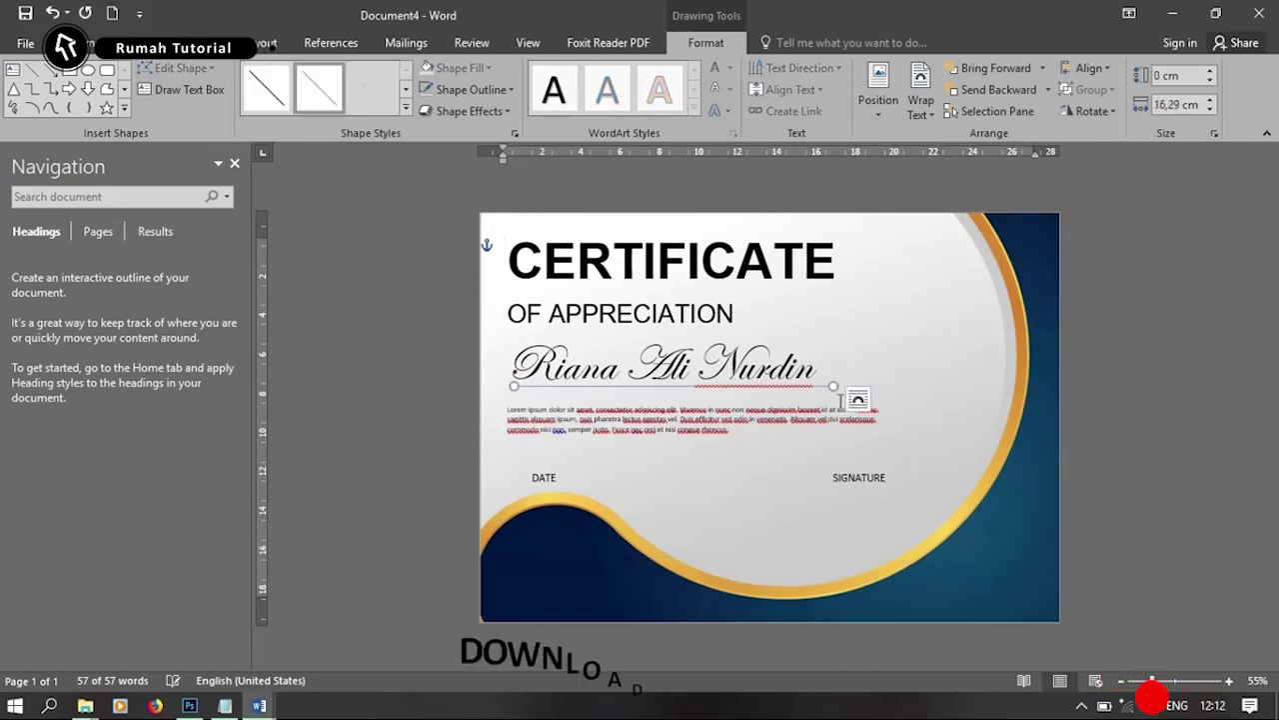
{"action": "left_click", "coordinate": [32, 69]}
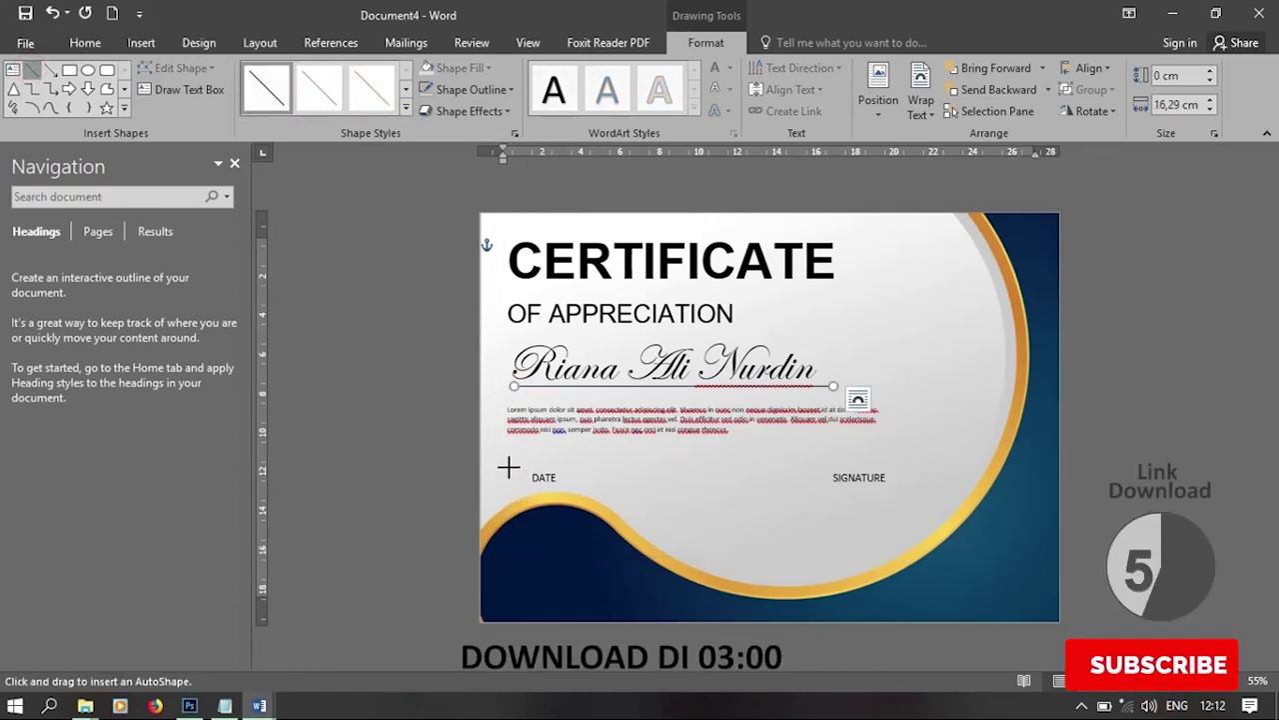
{"action": "left_click_drag", "start_coordinate": [510, 467], "coordinate": [595, 467]}
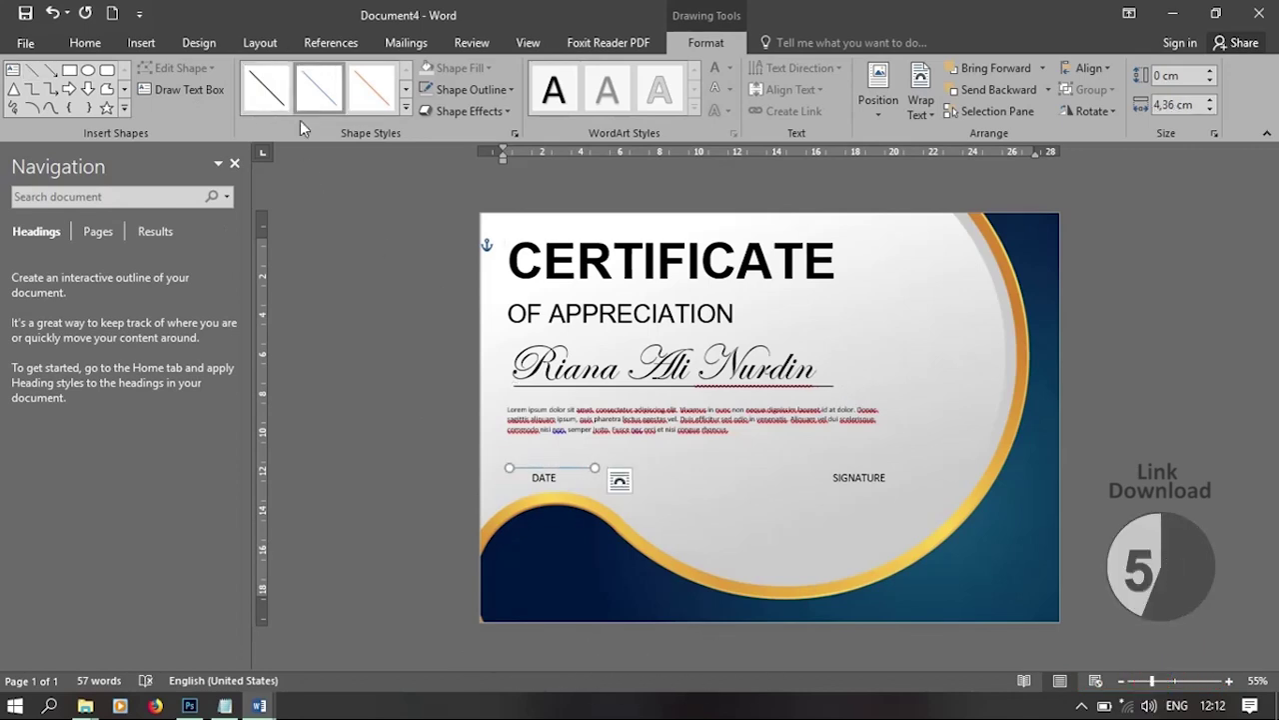
{"action": "left_click", "coordinate": [32, 70]}
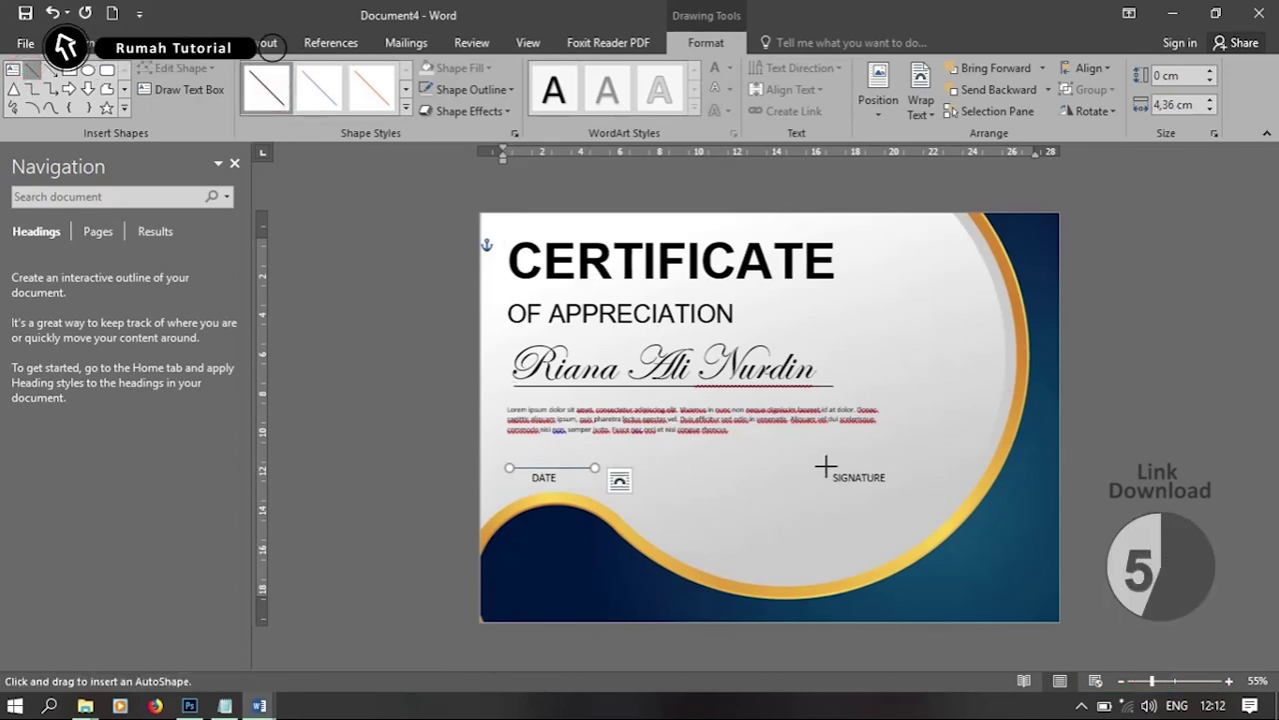
{"action": "left_click_drag", "start_coordinate": [825, 467], "coordinate": [931, 471]}
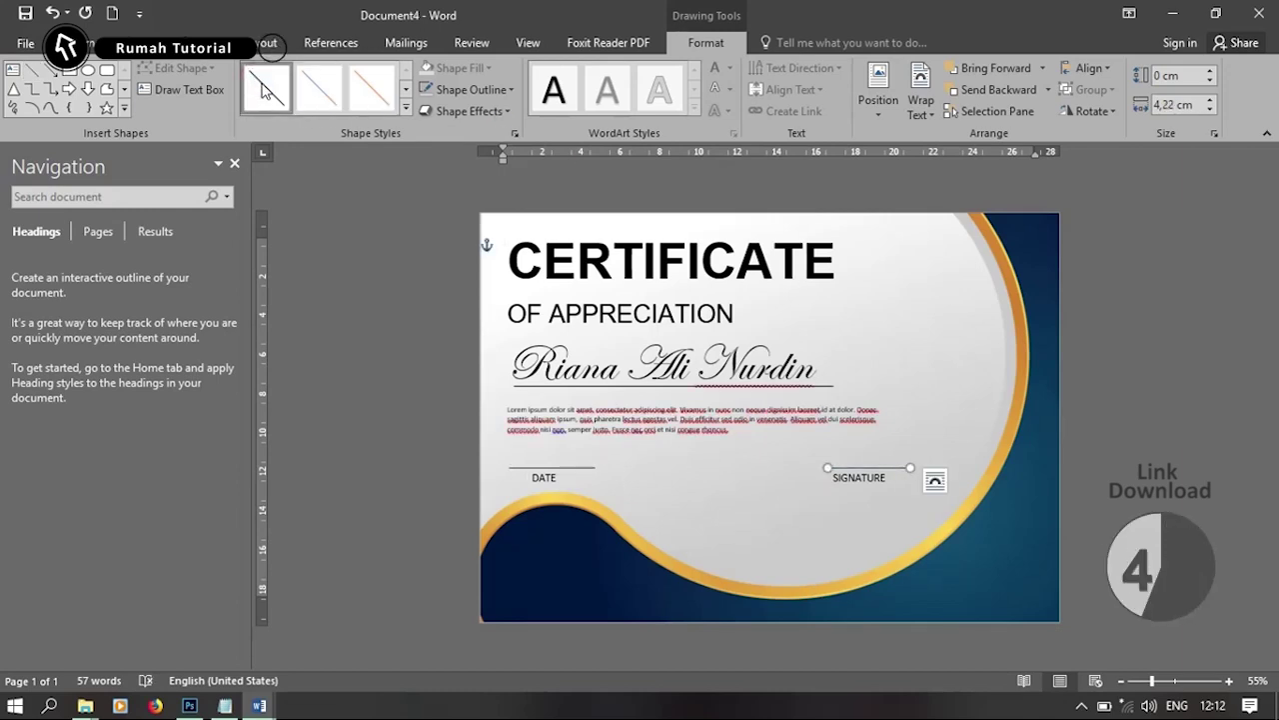
Colour the CERTIFICATE heading dark gold with a dark gradient variation
{"action": "triple_click", "coordinate": [478, 265]}
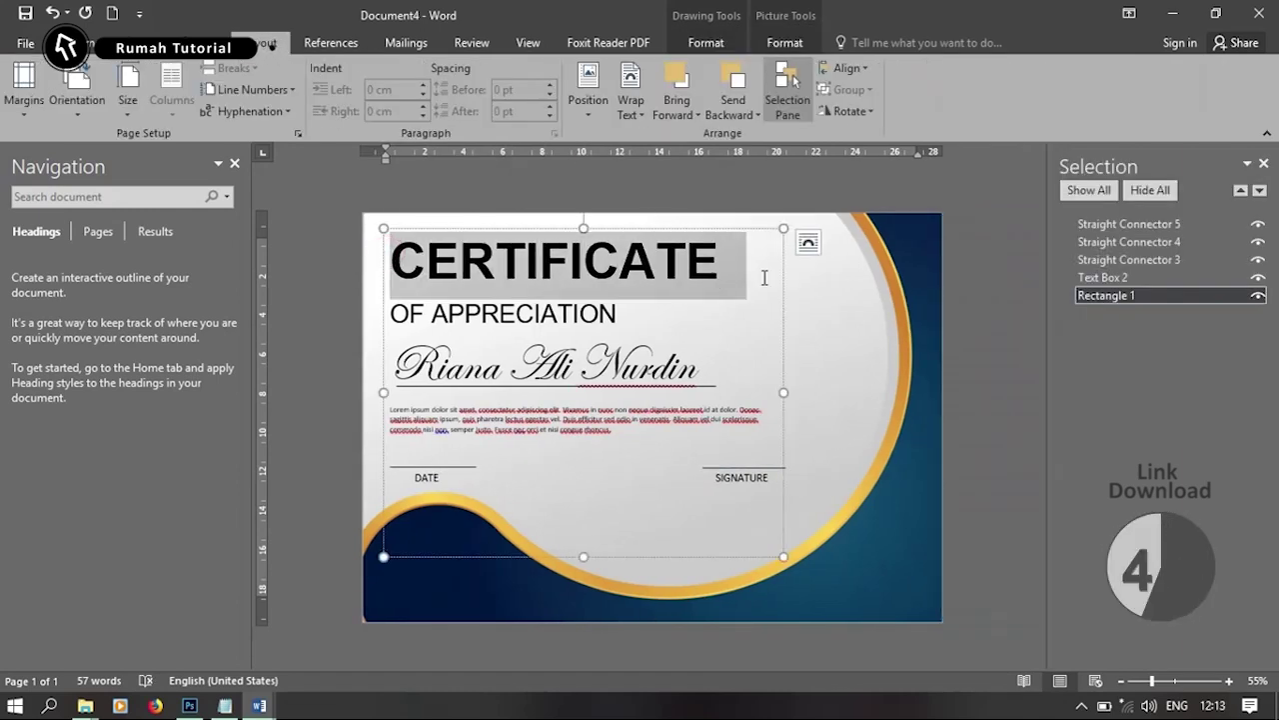
{"action": "left_click", "coordinate": [884, 245]}
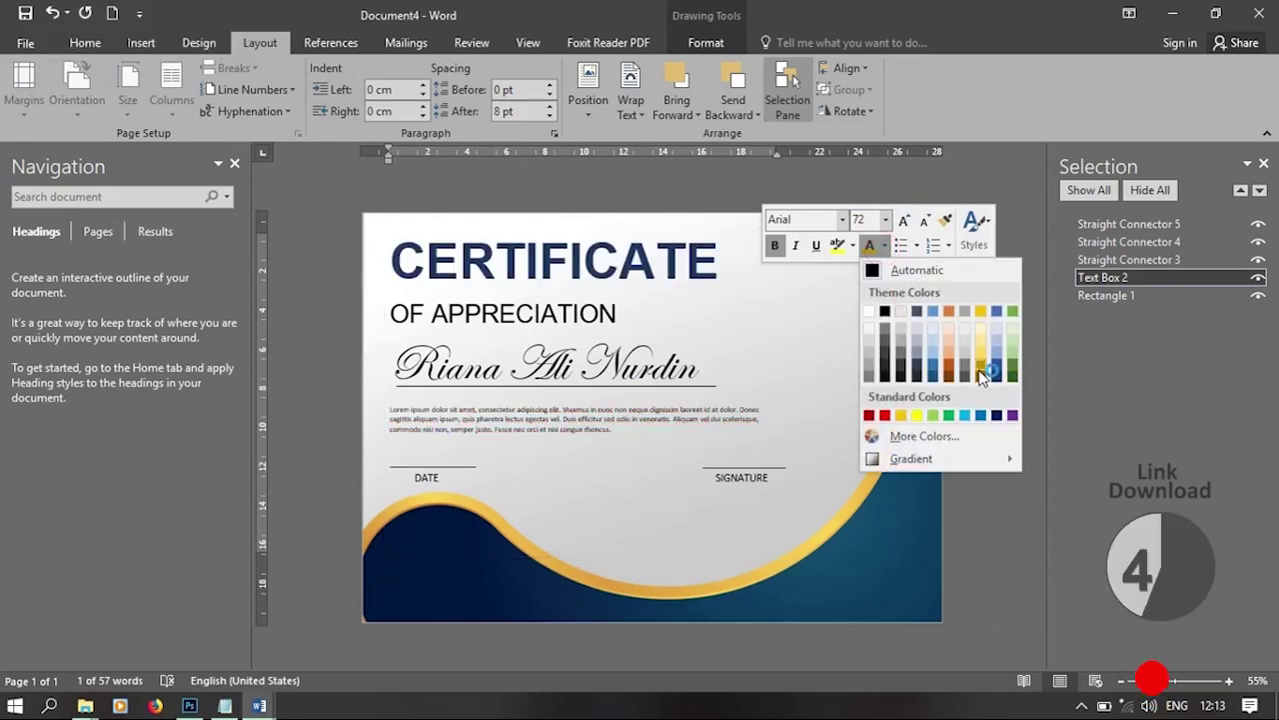
{"action": "left_click", "coordinate": [983, 362]}
{"action": "left_click", "coordinate": [887, 220]}
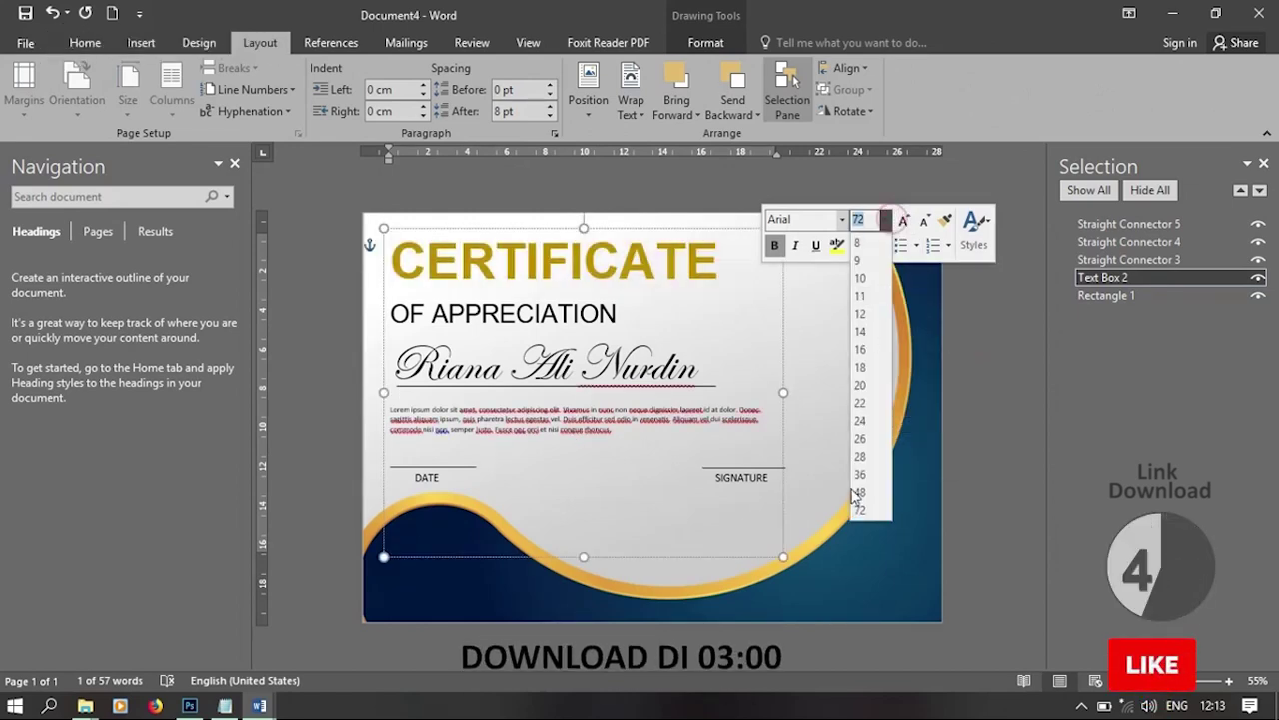
{"action": "right_click", "coordinate": [704, 262]}
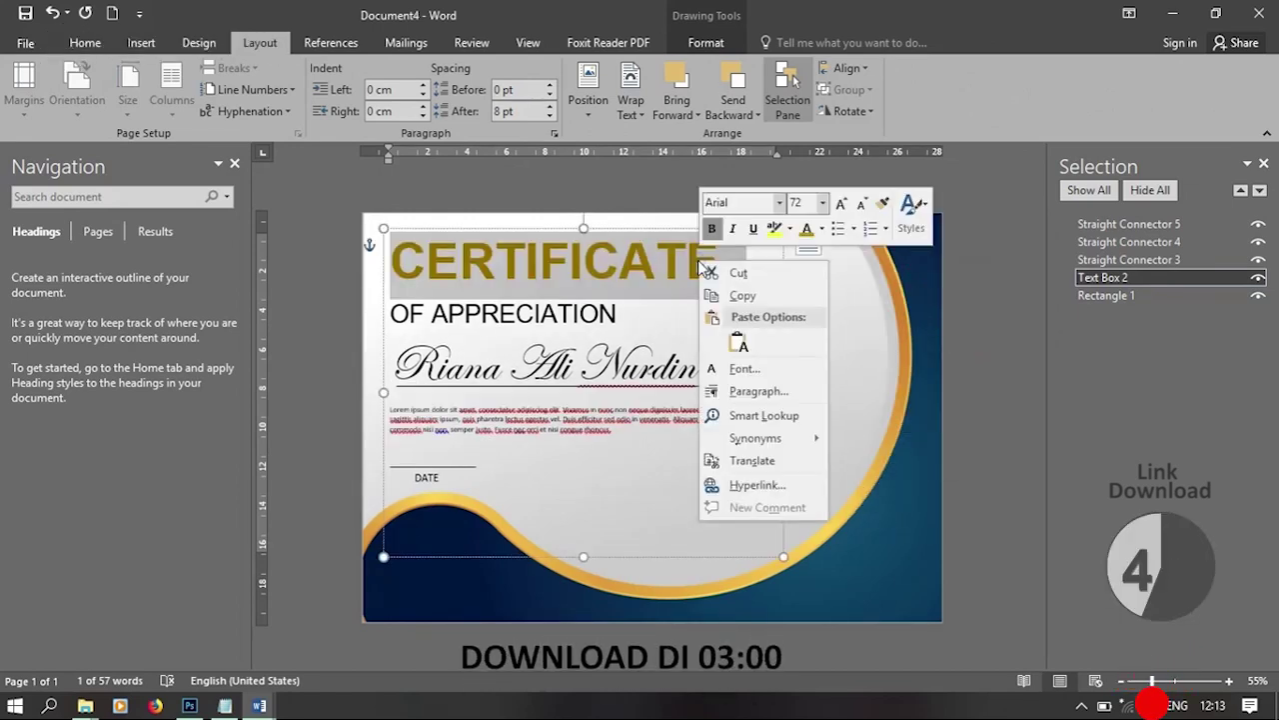
{"action": "left_click", "coordinate": [823, 229]}
{"action": "mouse_move", "coordinate": [848, 442]}
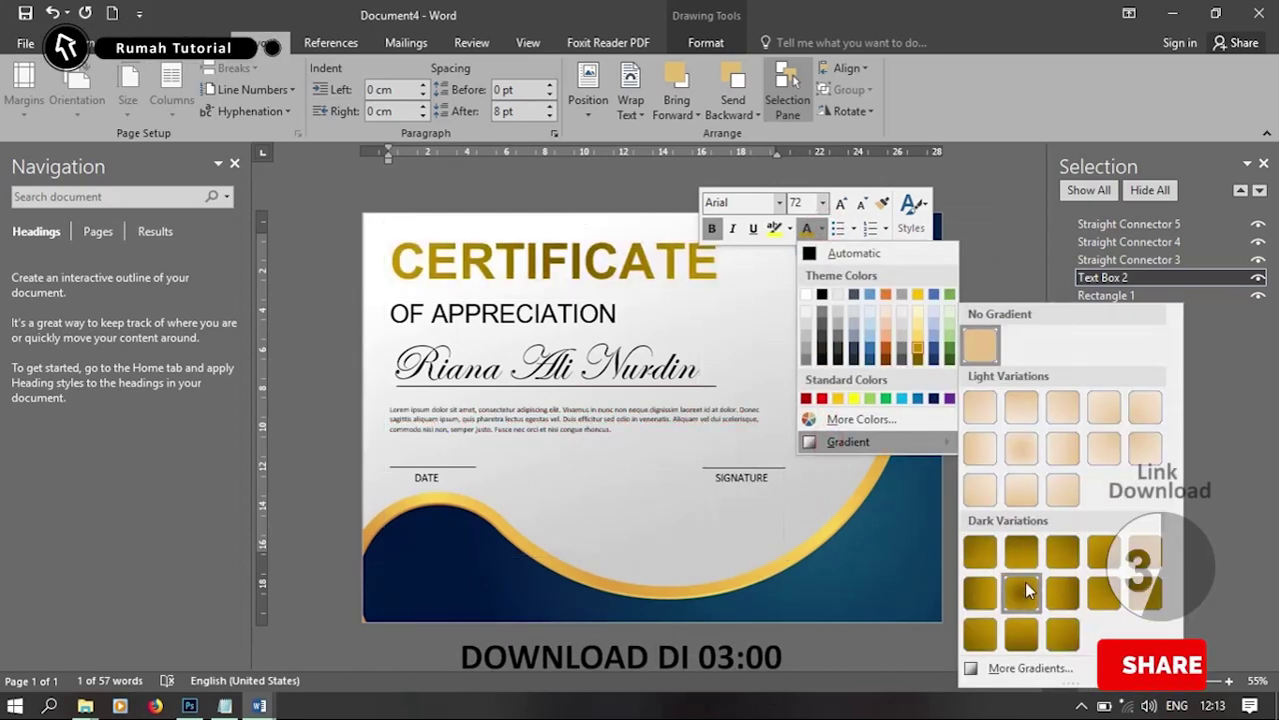
{"action": "left_click", "coordinate": [1023, 586]}
{"action": "left_click", "coordinate": [871, 355]}
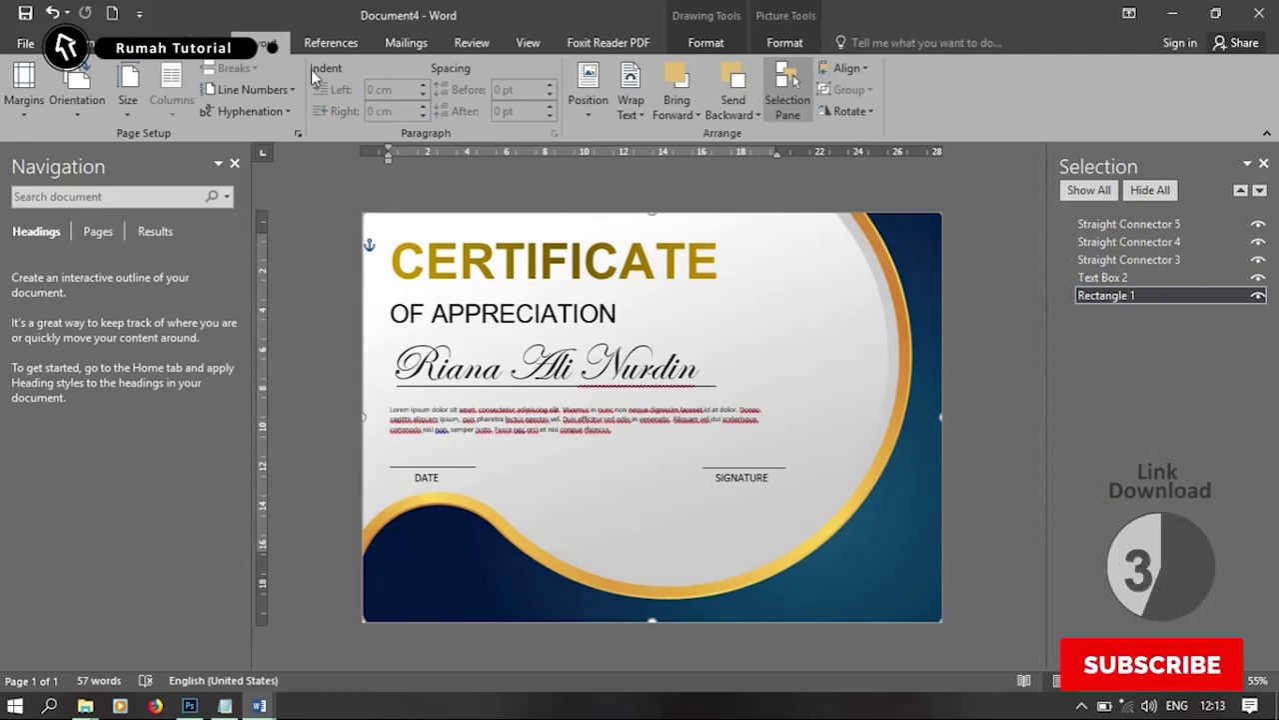
Draw a rectangle at the page's right side filled with the Lencana badge picture
{"action": "left_click", "coordinate": [141, 42]}
{"action": "left_click", "coordinate": [256, 95]}
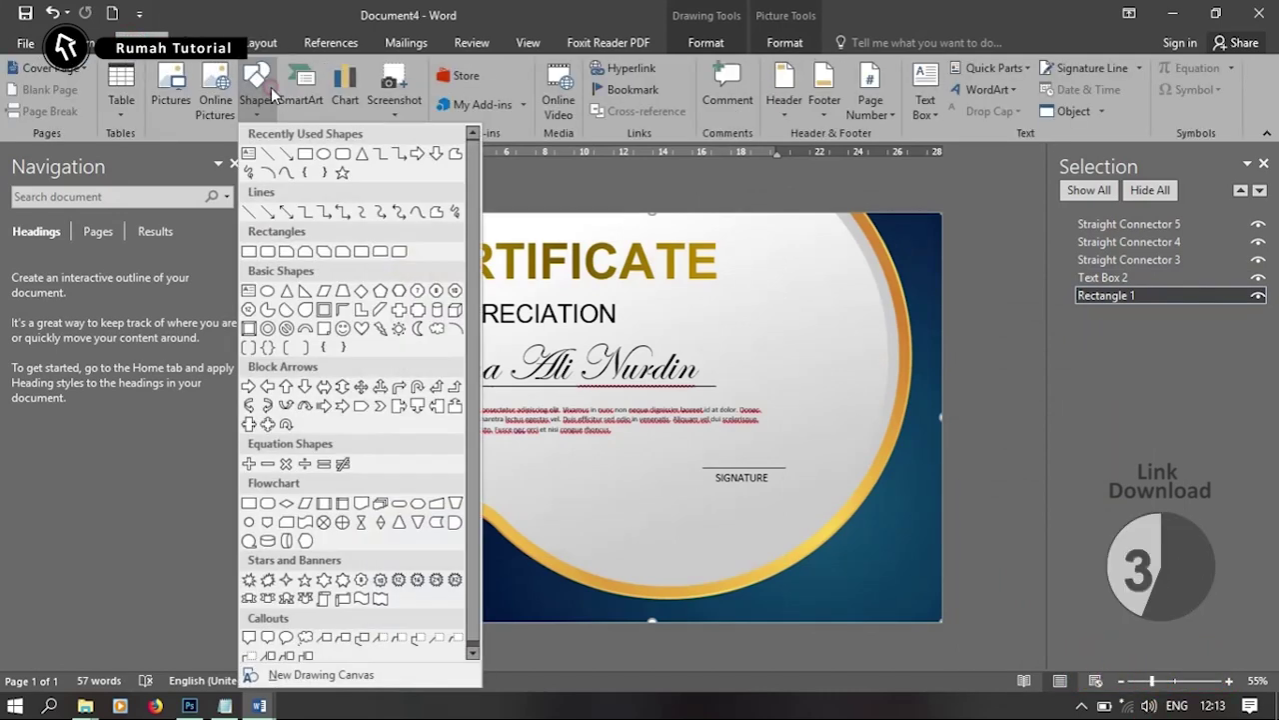
{"action": "left_click", "coordinate": [304, 154]}
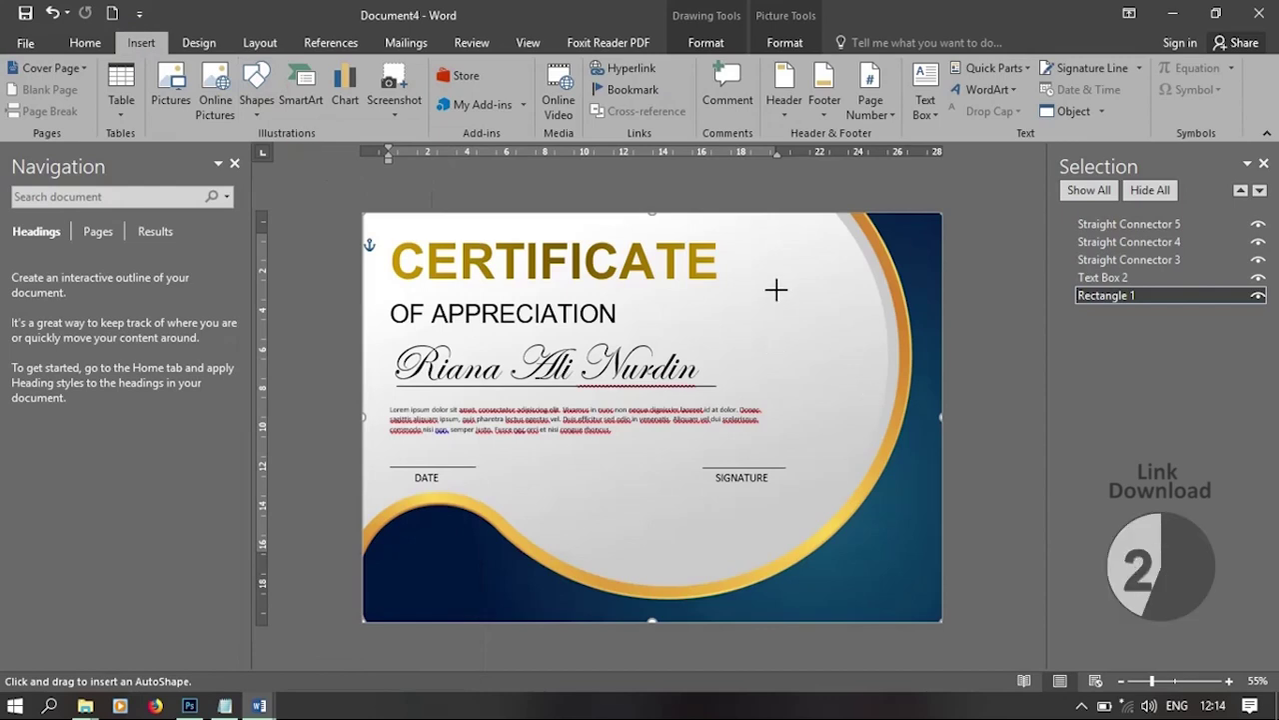
{"action": "left_click_drag", "start_coordinate": [799, 313], "coordinate": [879, 450]}
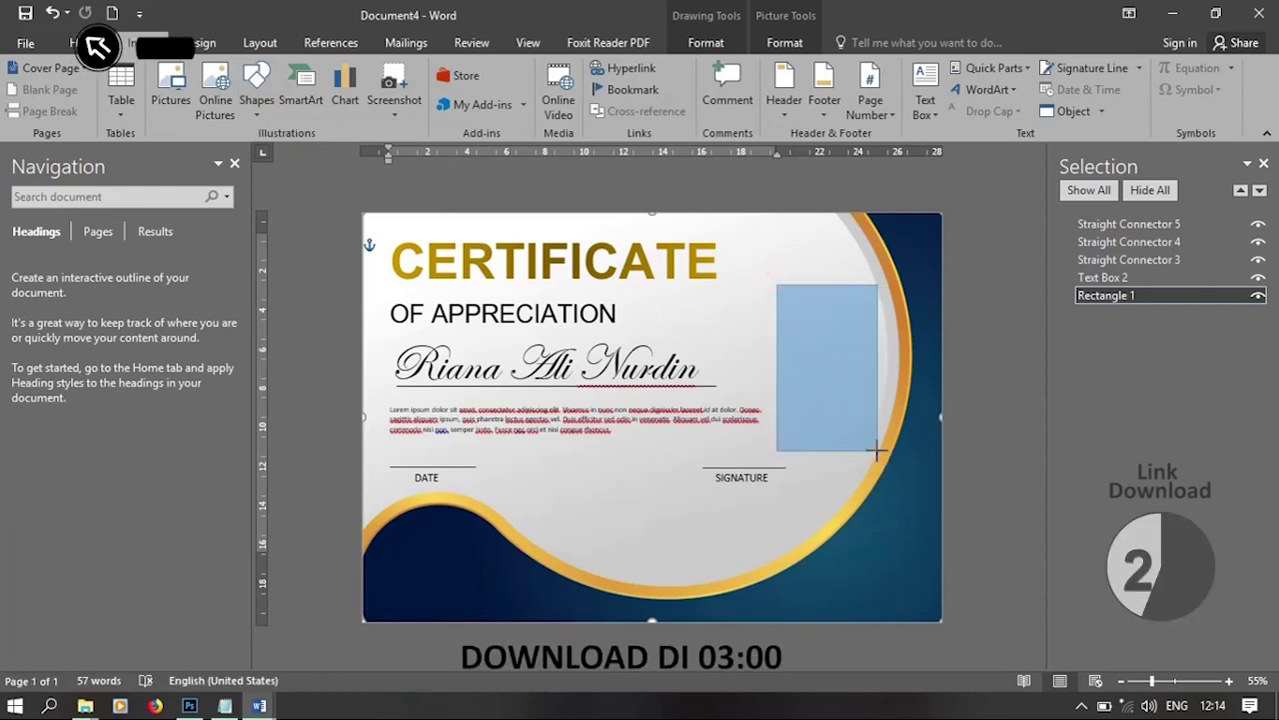
{"action": "left_click", "coordinate": [468, 72]}
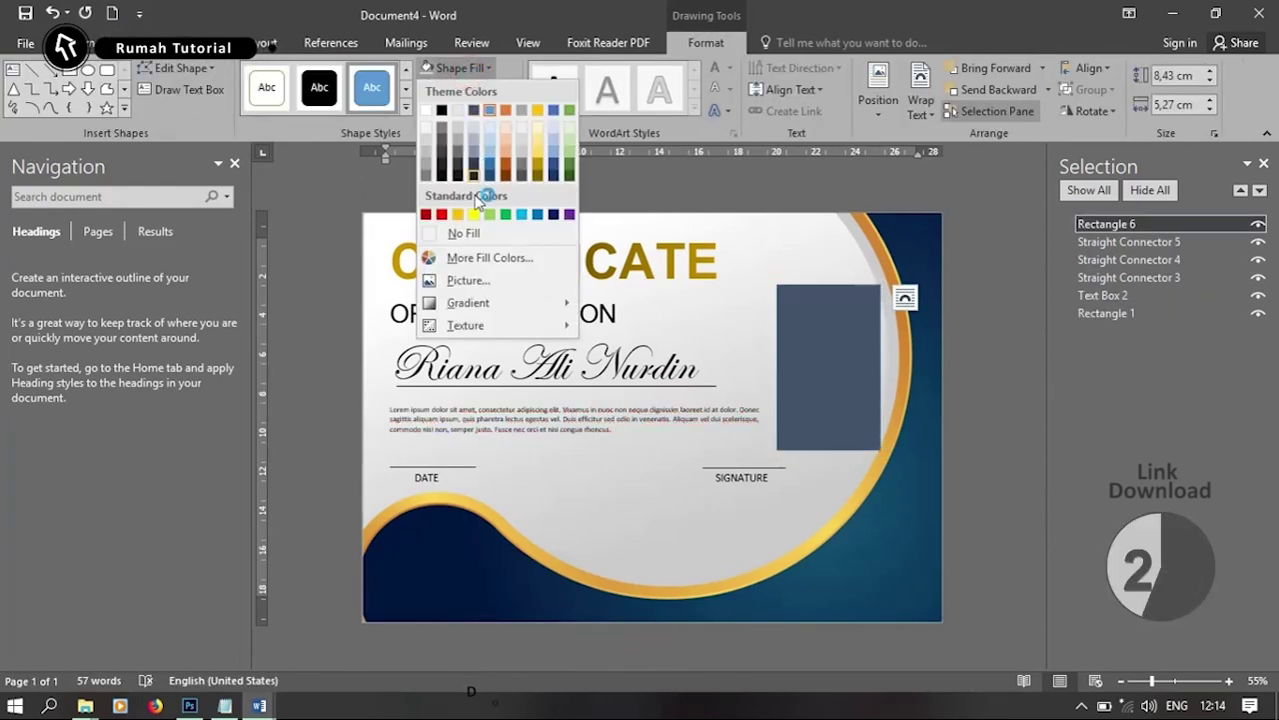
{"action": "left_click", "coordinate": [495, 290]}
{"action": "left_click", "coordinate": [655, 396]}
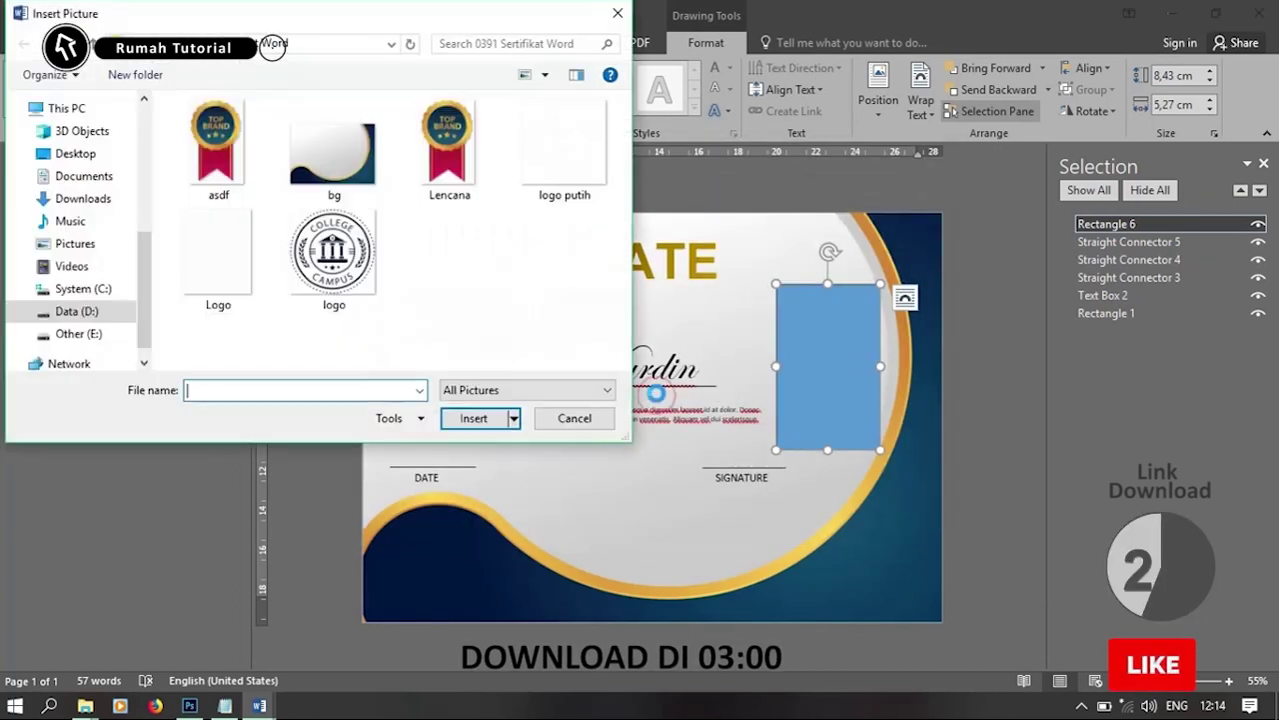
{"action": "left_click", "coordinate": [439, 150]}
{"action": "left_click", "coordinate": [491, 420]}
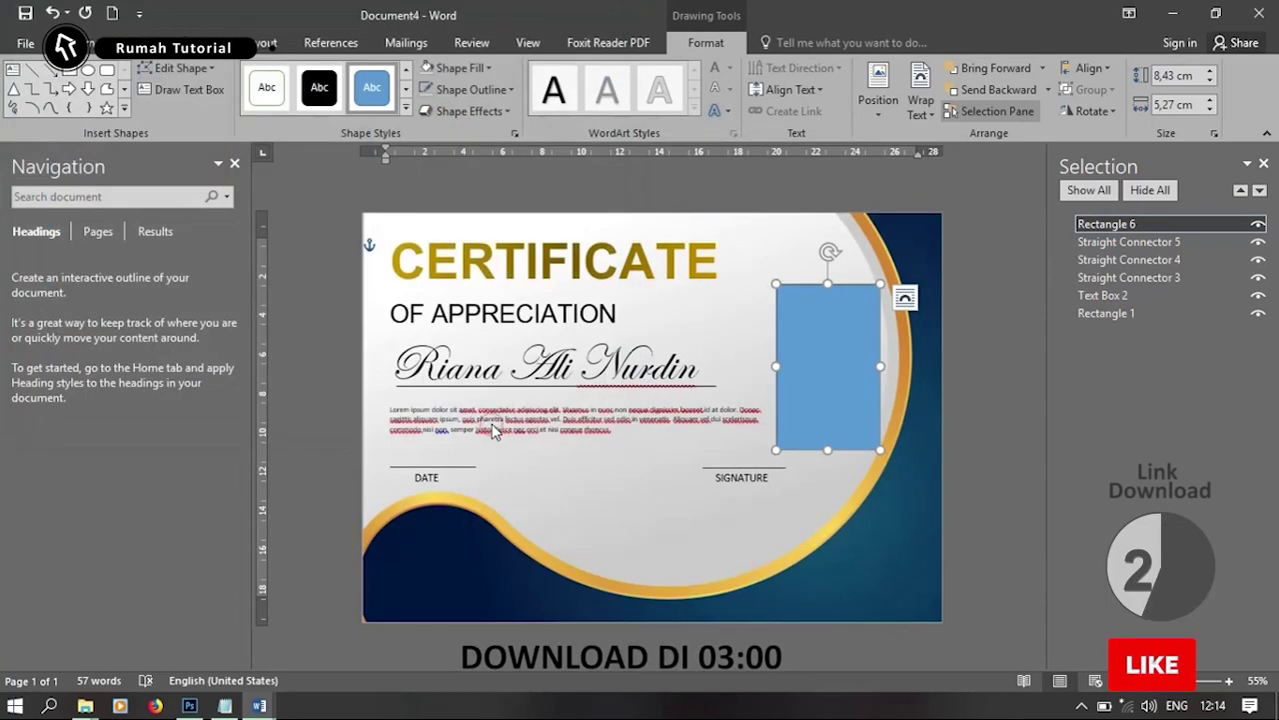
Remove the Top Brand badge's outline and fill
{"action": "right_click", "coordinate": [791, 284]}
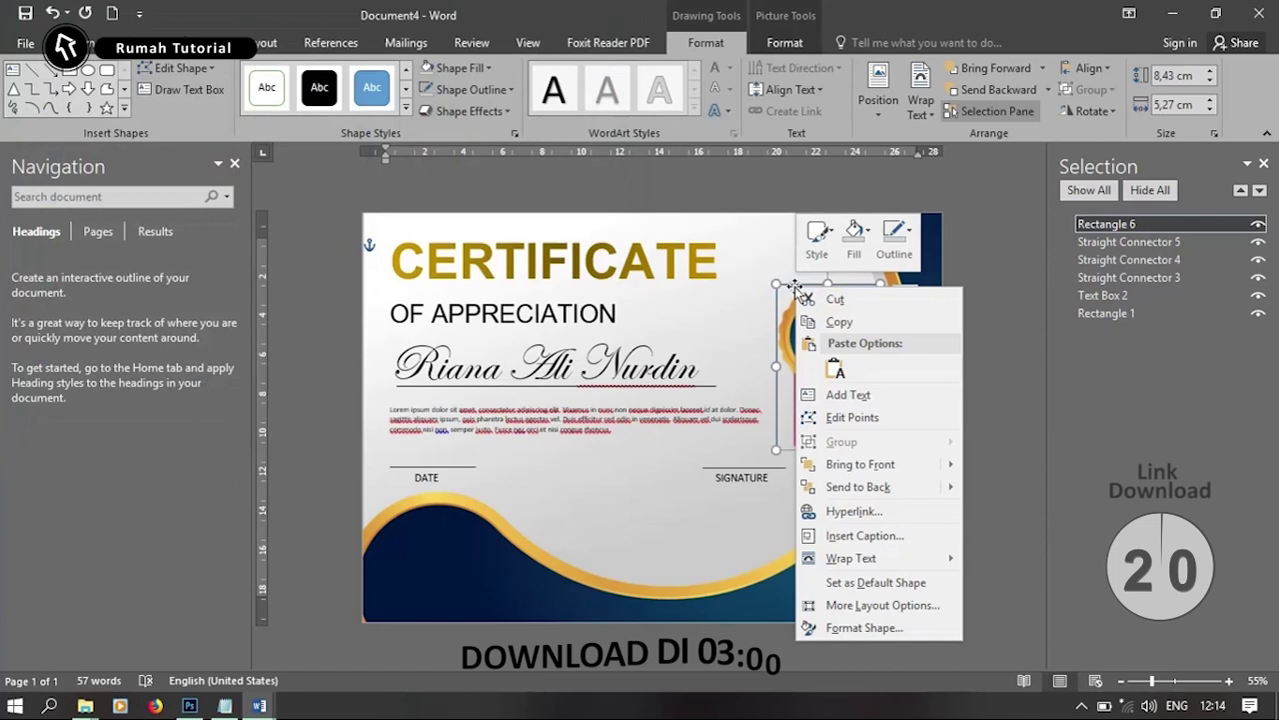
{"action": "left_click", "coordinate": [895, 238]}
{"action": "left_click", "coordinate": [930, 422]}
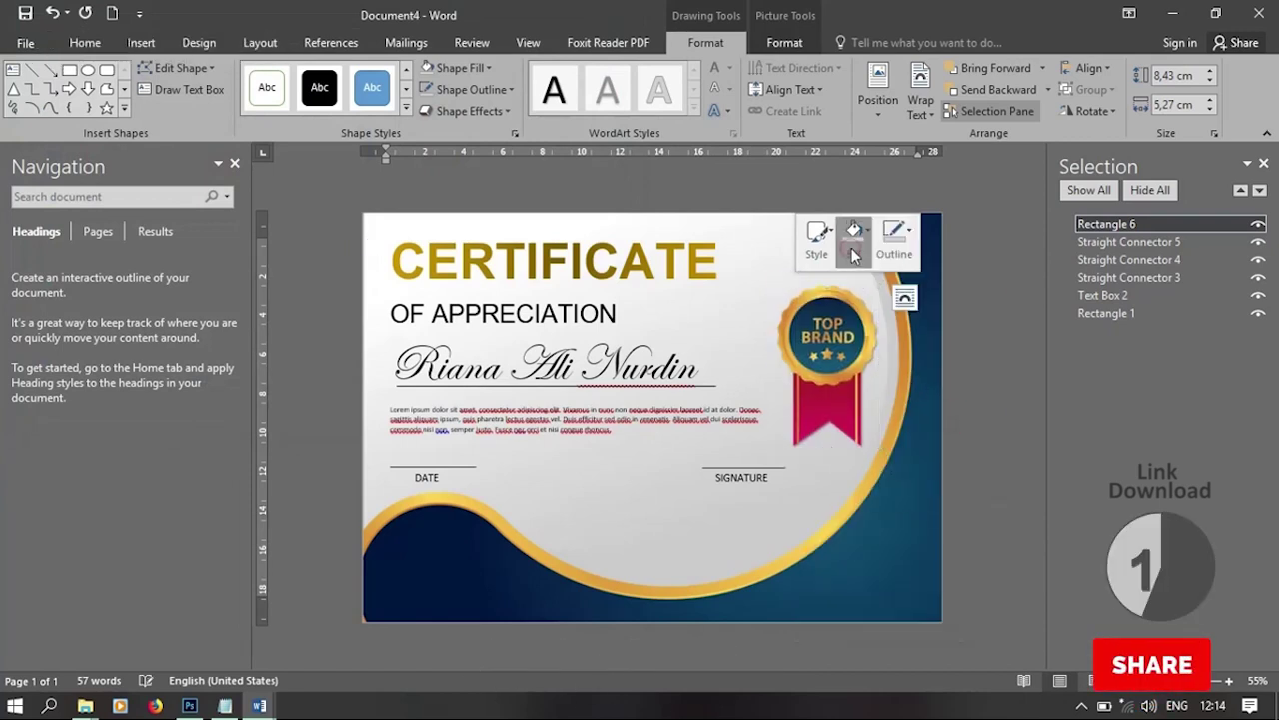
{"action": "left_click", "coordinate": [854, 238]}
{"action": "left_click", "coordinate": [883, 423]}
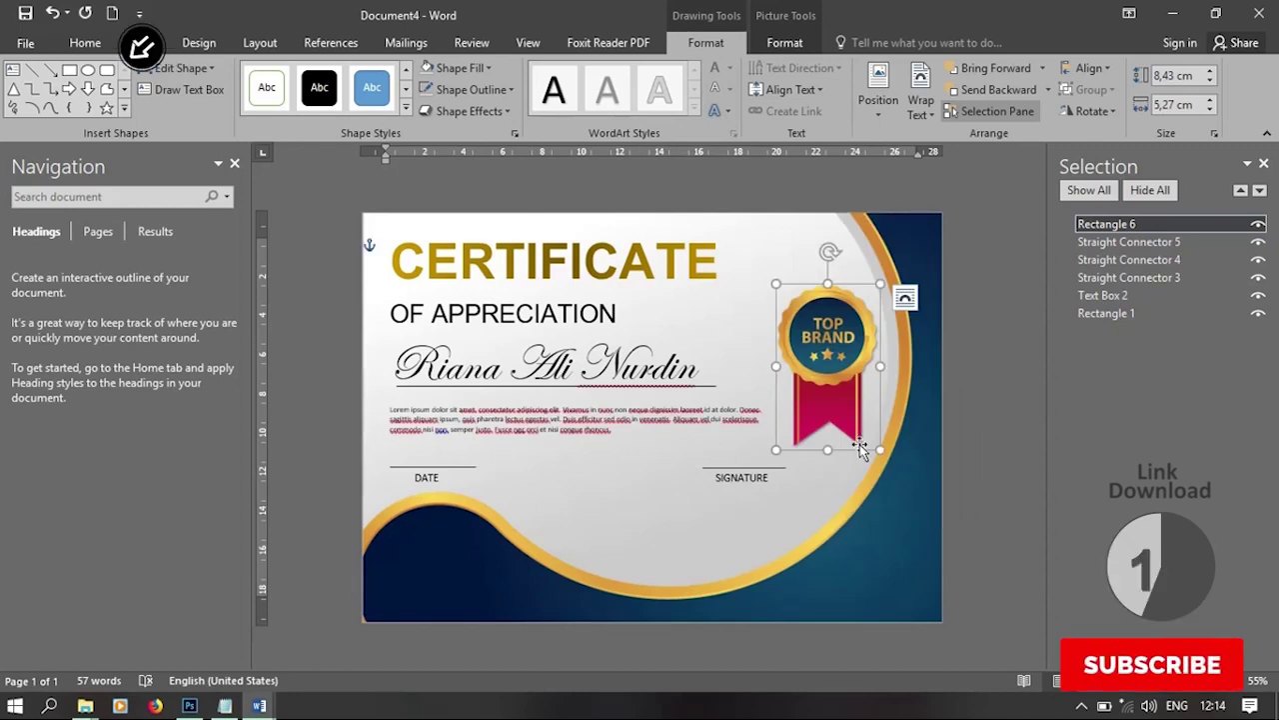
Resize the Top Brand badge and draw a circle between DATE and SIGNATURE
{"action": "left_click_drag", "start_coordinate": [880, 450], "coordinate": [877, 455]}
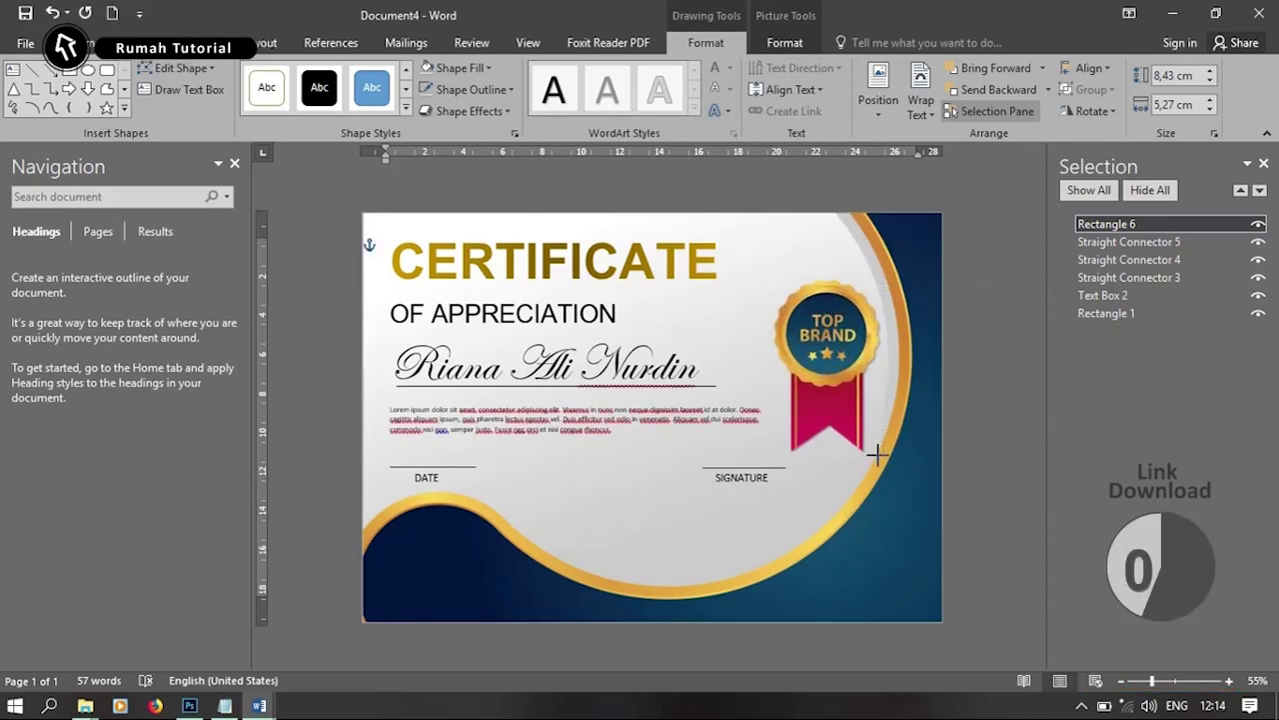
{"action": "left_click", "coordinate": [784, 246]}
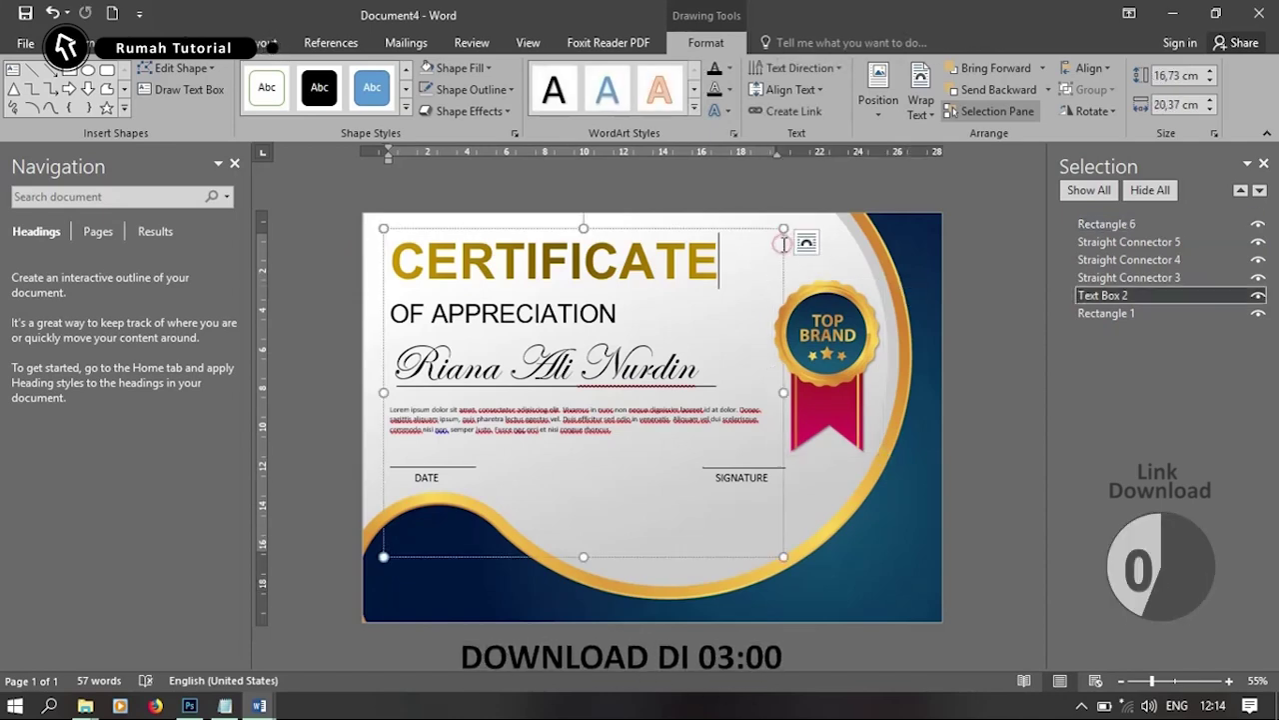
{"action": "left_click", "coordinate": [840, 260]}
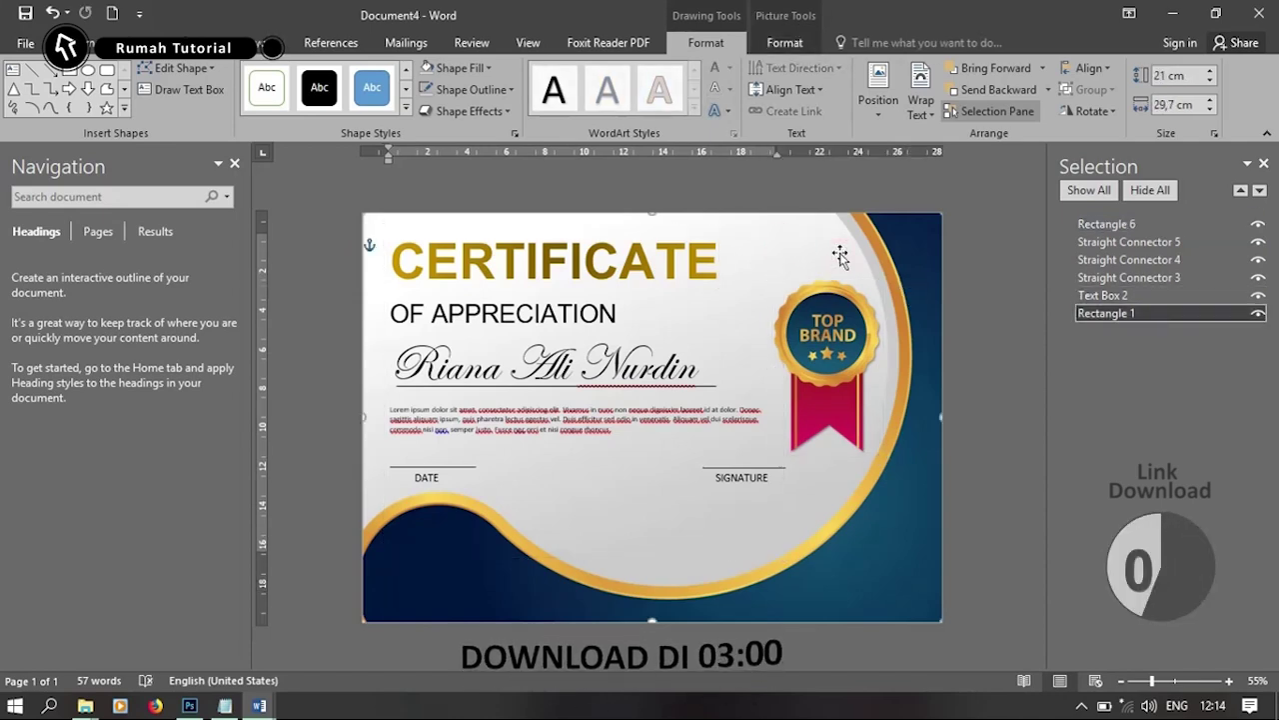
{"action": "left_click", "coordinate": [88, 69]}
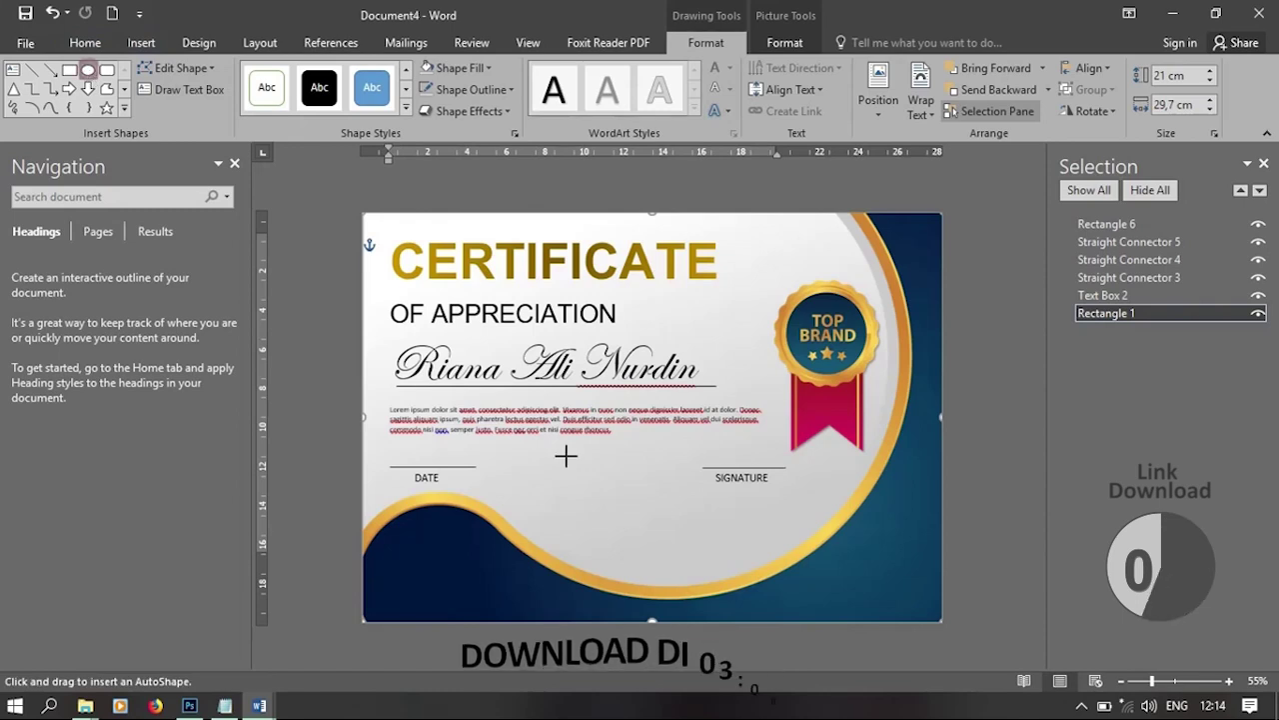
{"action": "left_click_drag", "start_coordinate": [555, 472], "coordinate": [600, 517]}
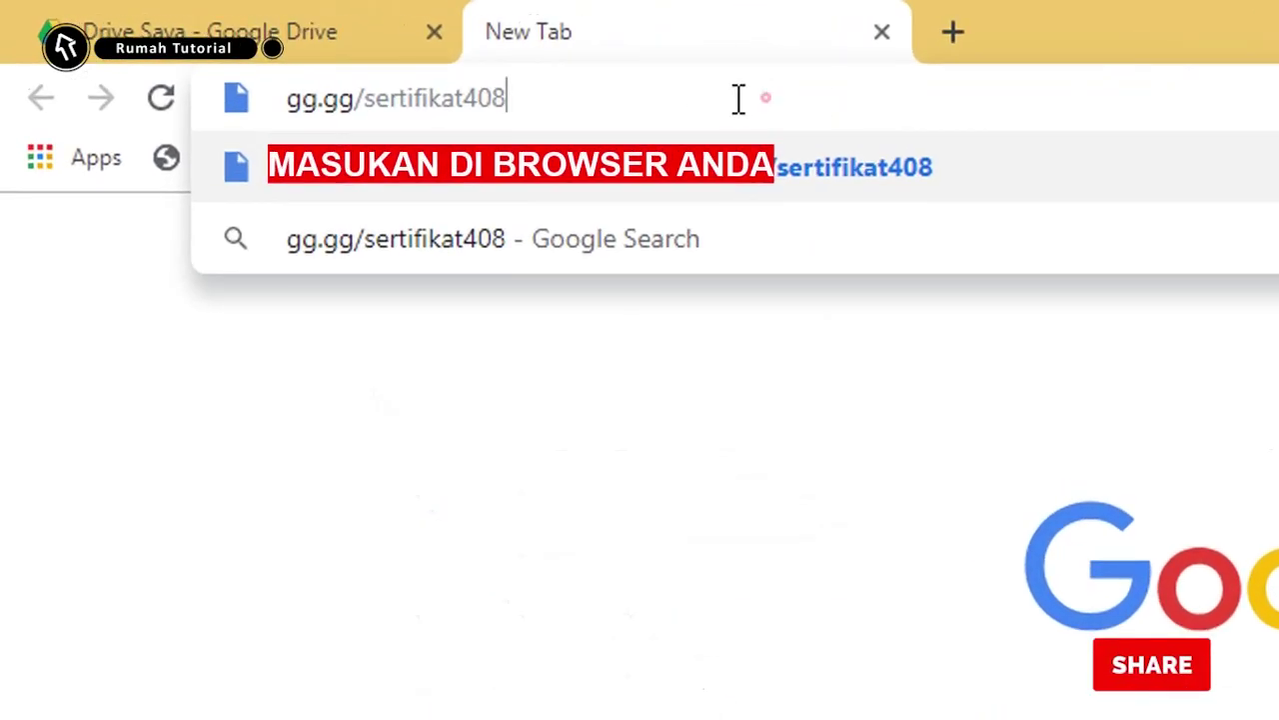
Open the gg.gg/sertifikat408 download link from the Chrome address bar
{"action": "left_click", "coordinate": [738, 98]}
{"action": "left_click", "coordinate": [596, 100]}
{"action": "left_click_drag", "start_coordinate": [597, 98], "coordinate": [278, 95]}
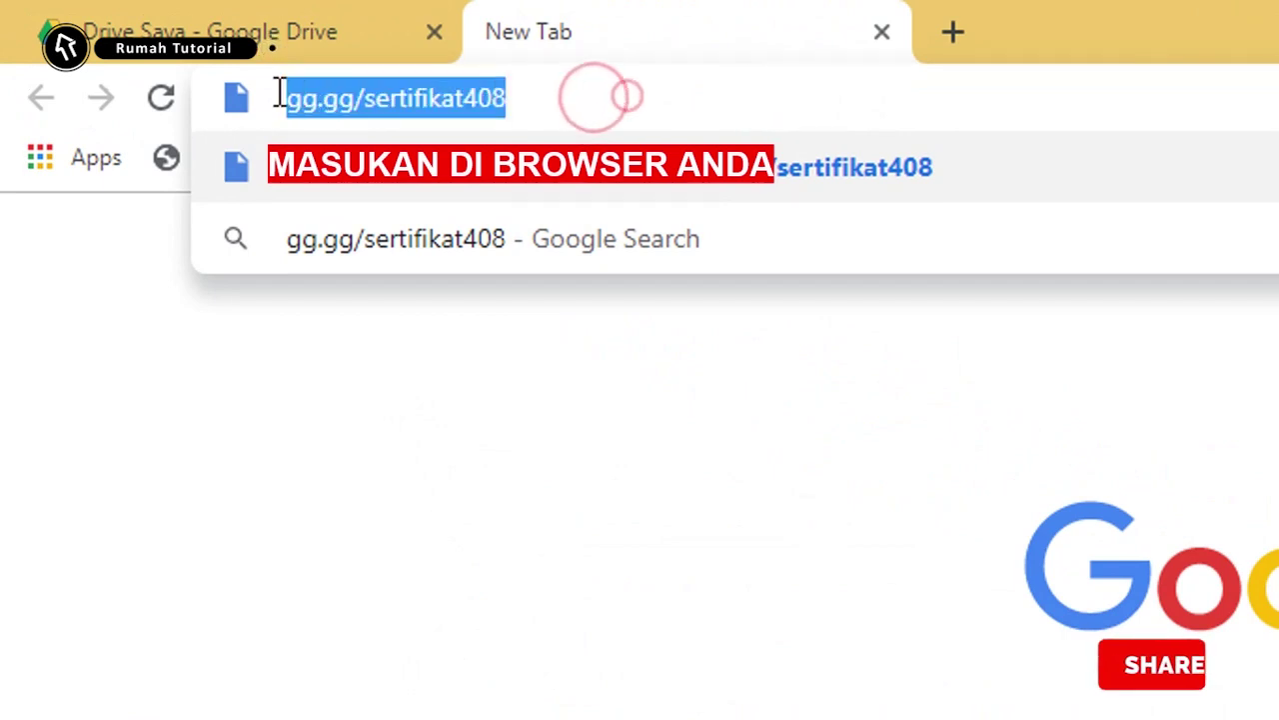
{"action": "key", "text": "Return"}
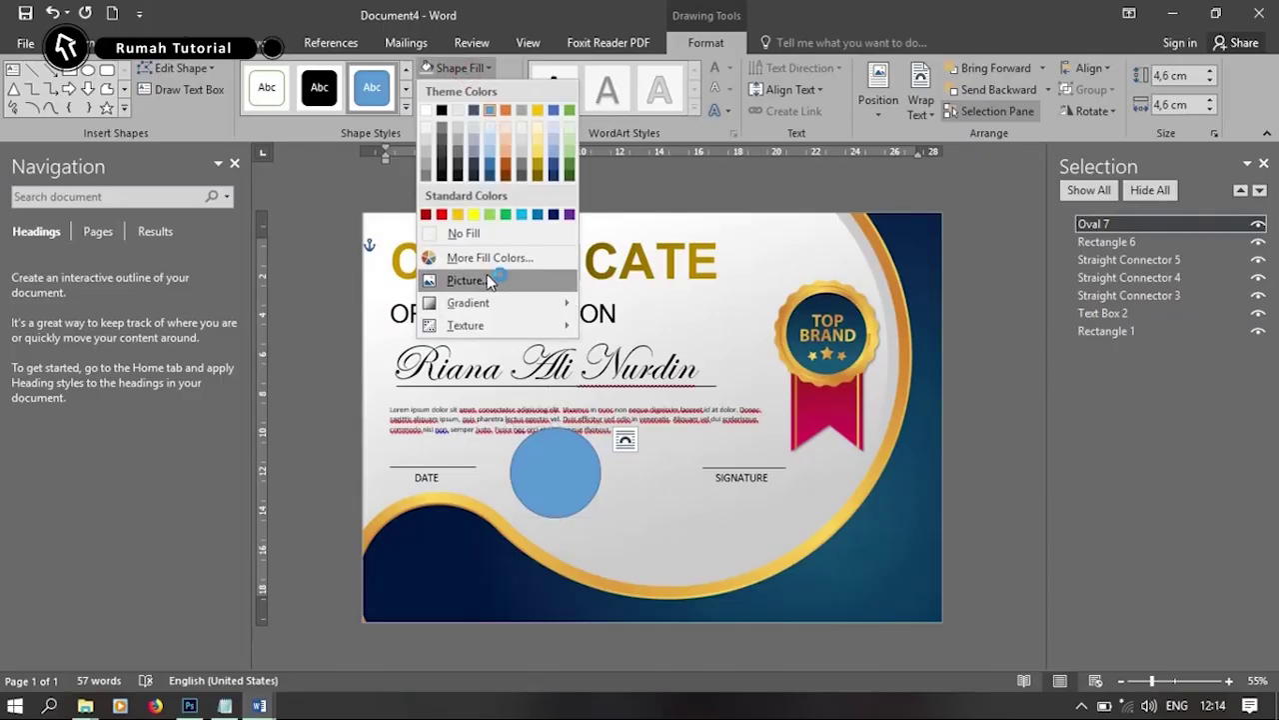
Fill the circle with the 'logo putih' picture from this computer
{"action": "left_click", "coordinate": [490, 280]}
{"action": "left_click", "coordinate": [637, 394]}
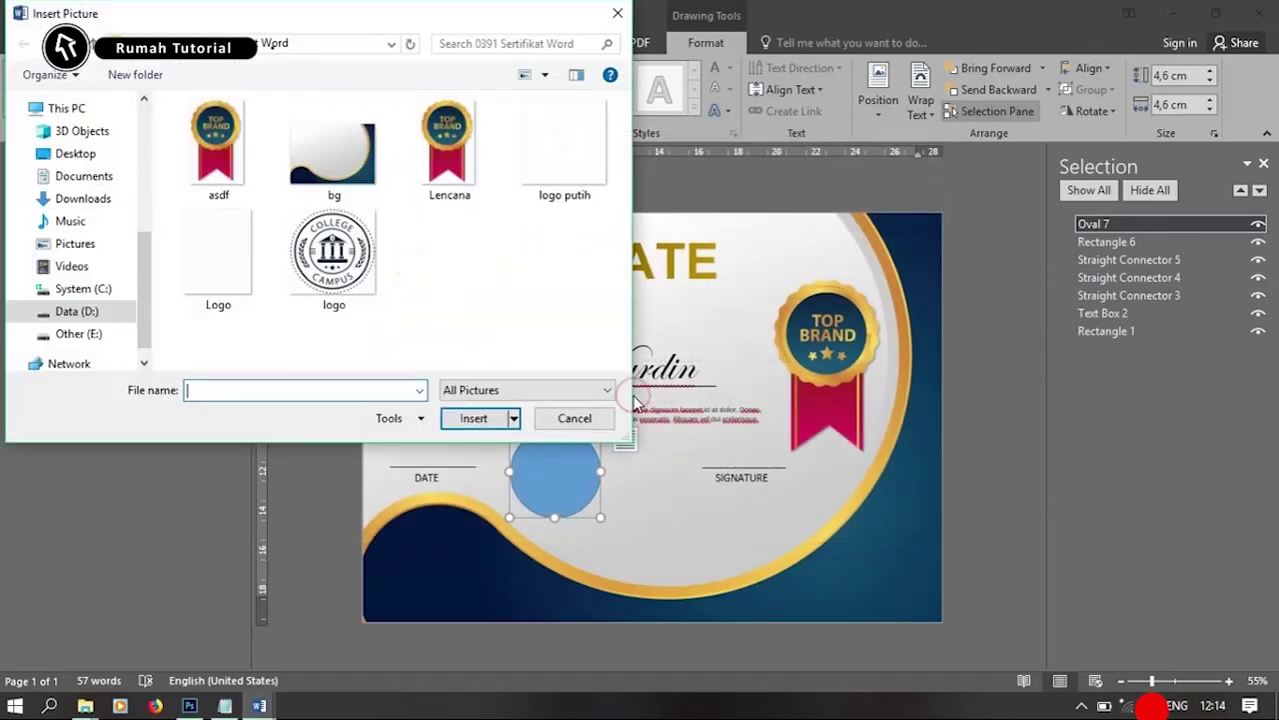
{"action": "left_click", "coordinate": [565, 149]}
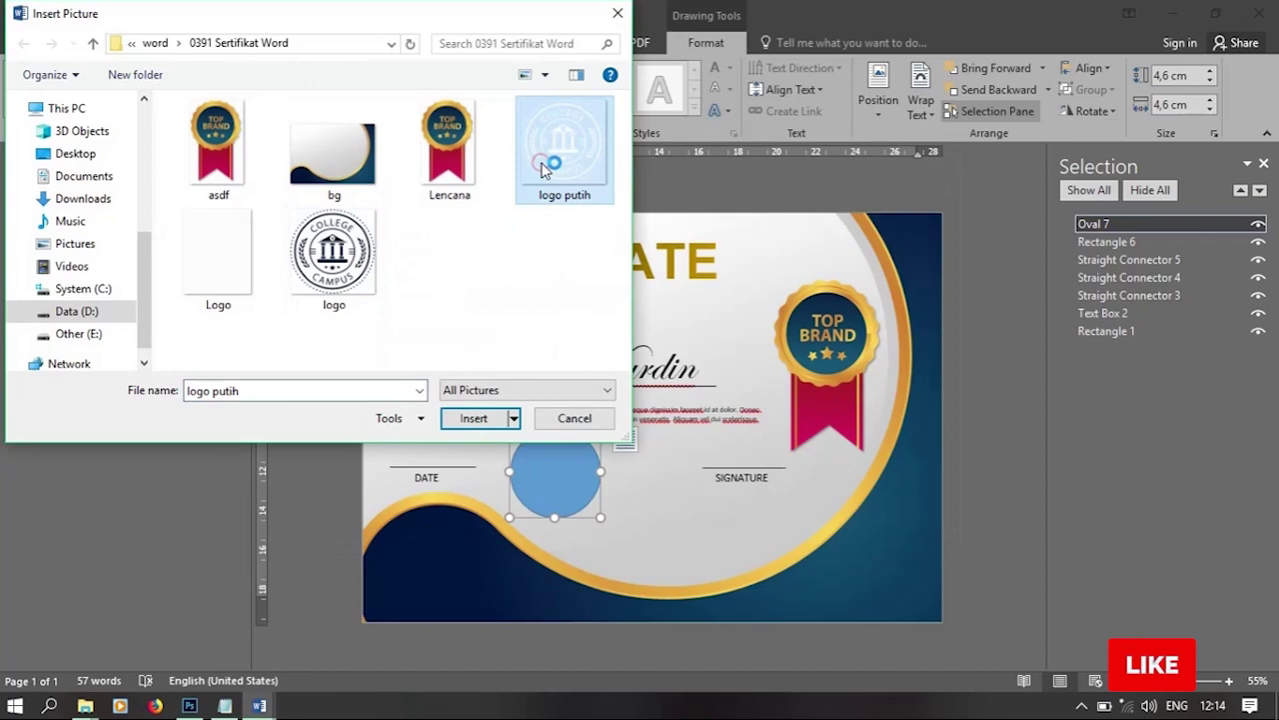
{"action": "left_click", "coordinate": [474, 418]}
Move the logo circle to the lower-left navy corner, remove its outline, and shrink it to 3,83 cm
{"action": "left_click_drag", "start_coordinate": [540, 428], "coordinate": [422, 506]}
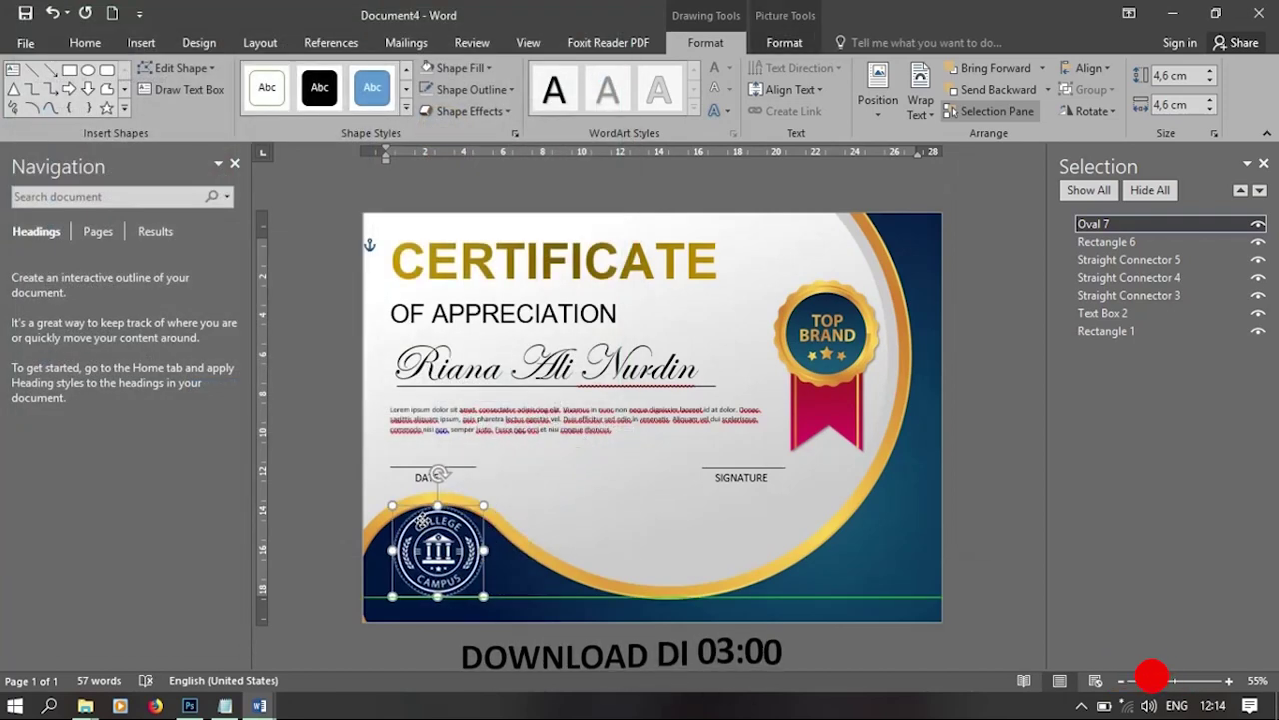
{"action": "right_click", "coordinate": [421, 514]}
{"action": "left_click", "coordinate": [520, 545]}
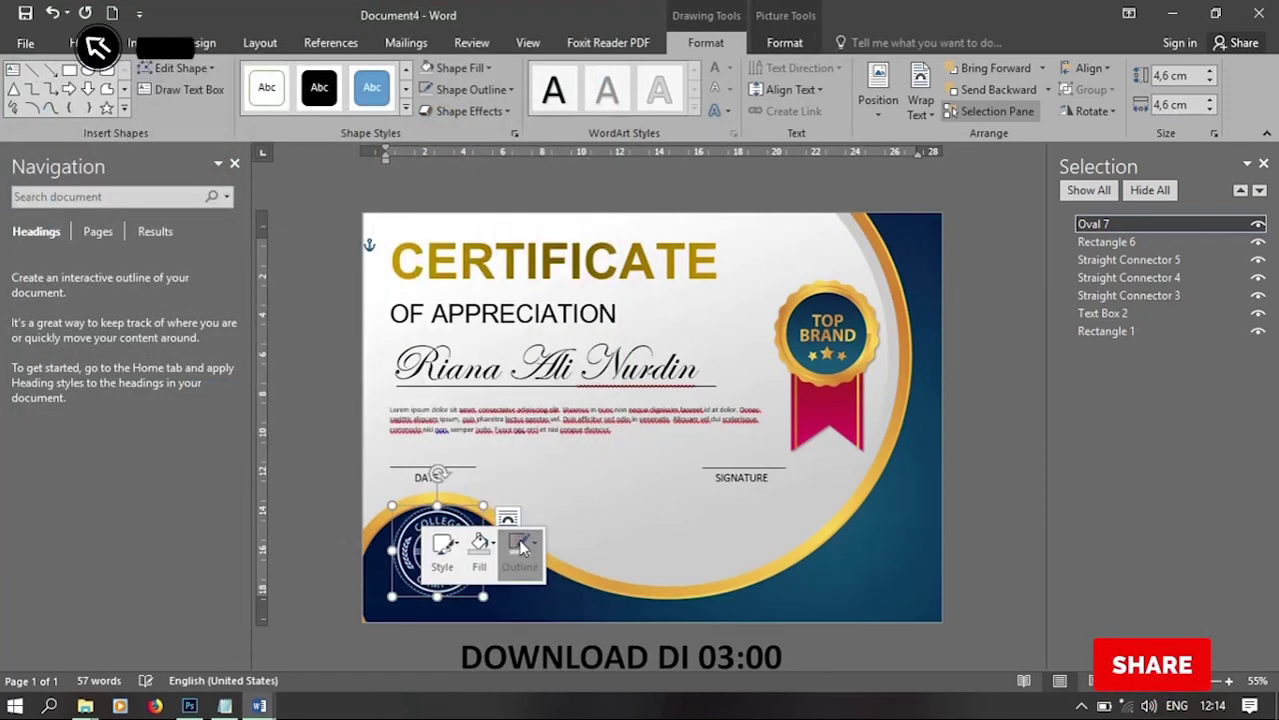
{"action": "left_click", "coordinate": [551, 446]}
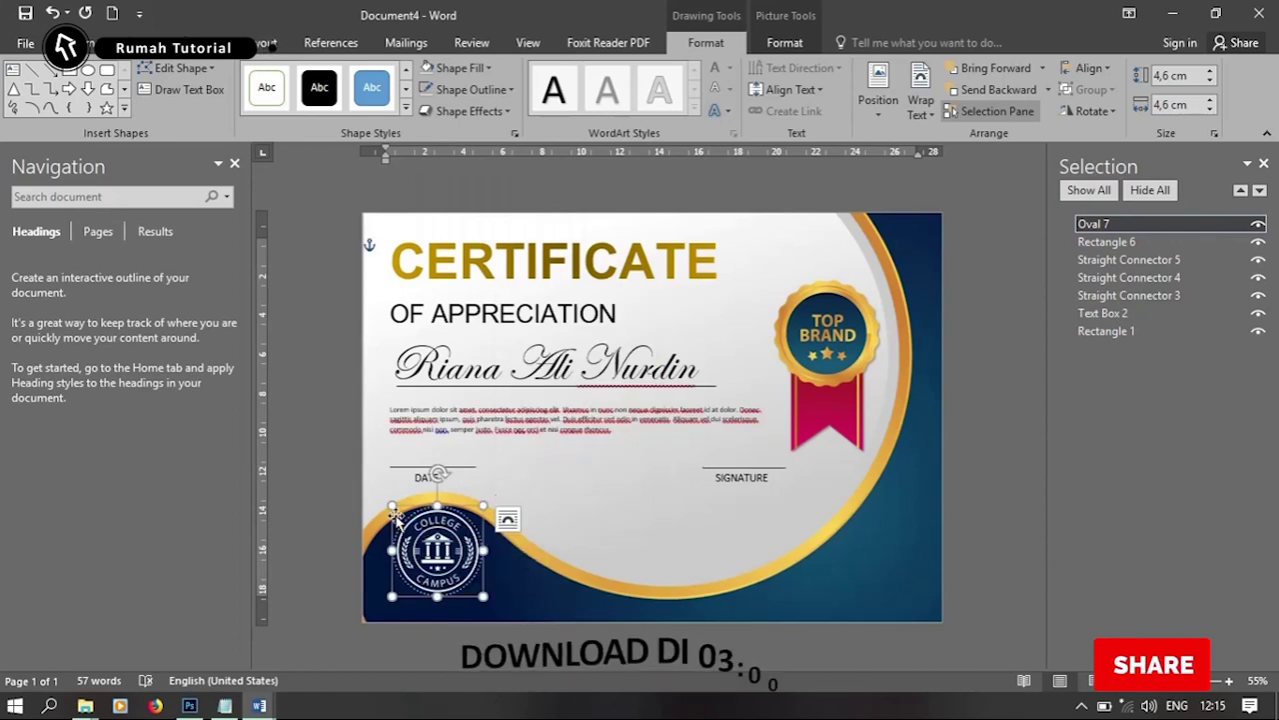
{"action": "left_click_drag", "start_coordinate": [486, 598], "coordinate": [475, 585]}
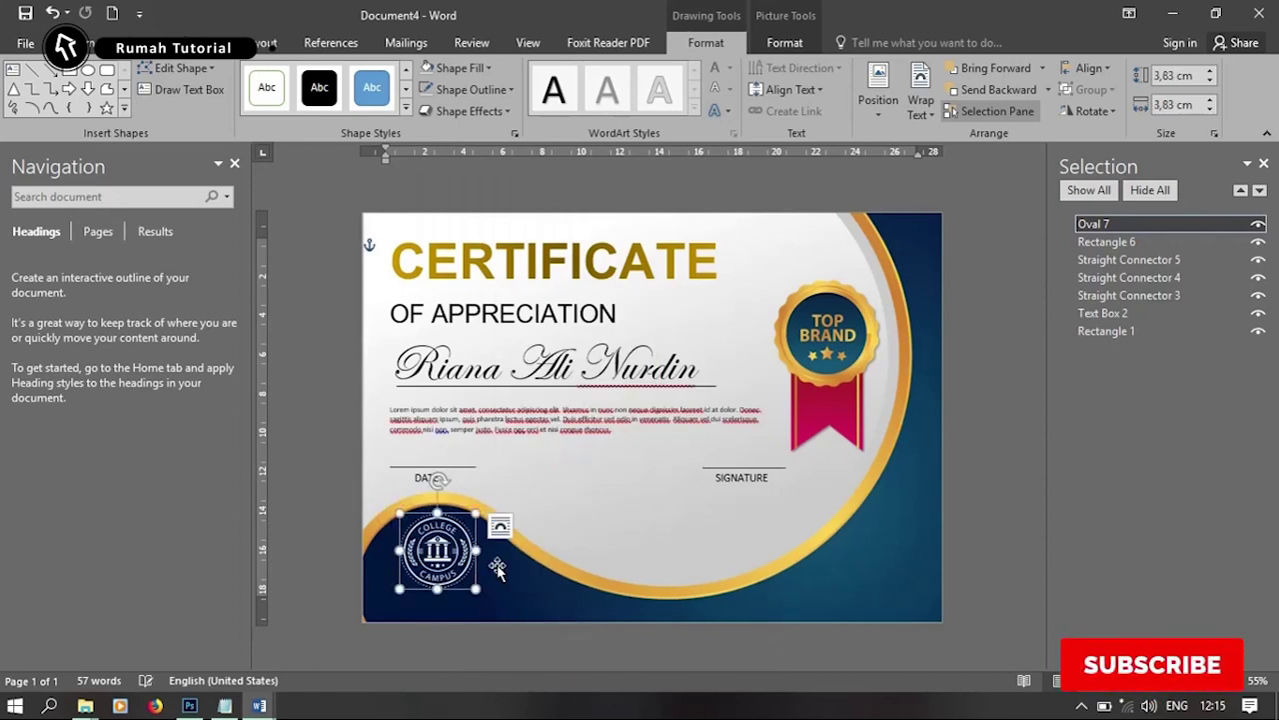
{"action": "left_click", "coordinate": [540, 506]}
{"action": "left_click", "coordinate": [857, 519]}
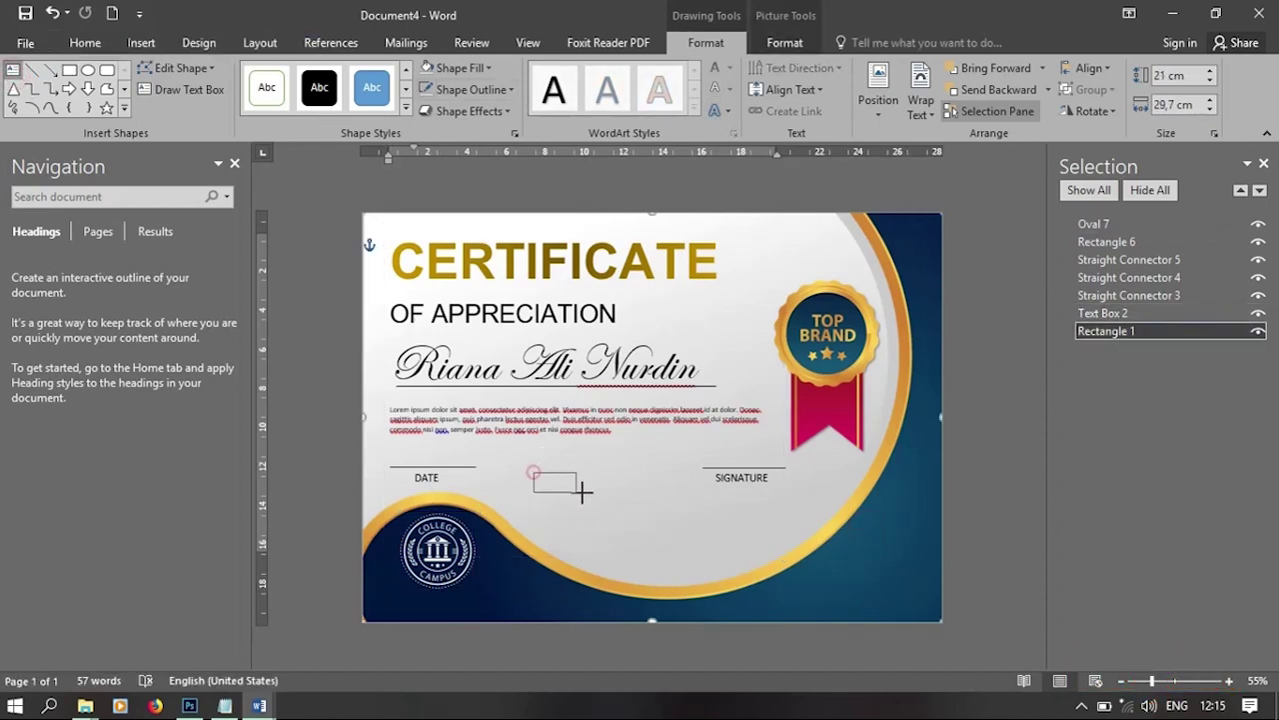
Draw a text box between DATE and SIGNATURE with no outline and no fill
{"action": "left_click_drag", "start_coordinate": [697, 511], "coordinate": [699, 524]}
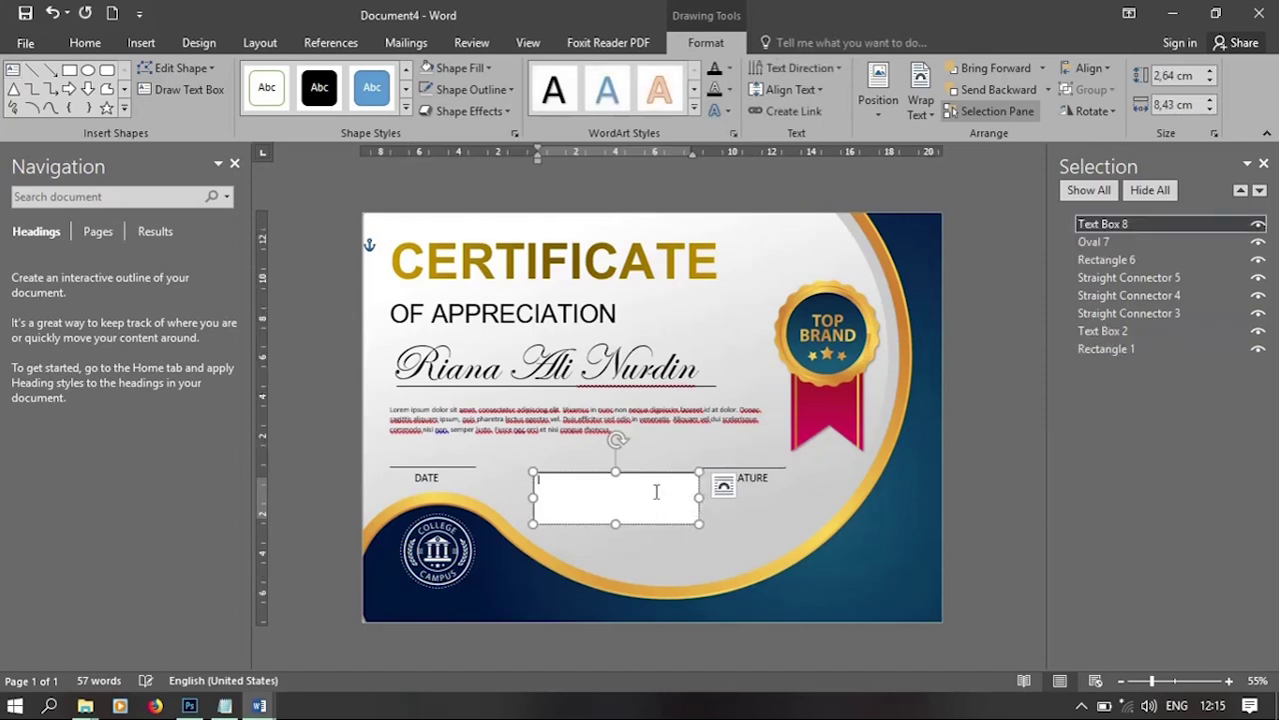
{"action": "right_click", "coordinate": [563, 475]}
{"action": "left_click", "coordinate": [667, 515]}
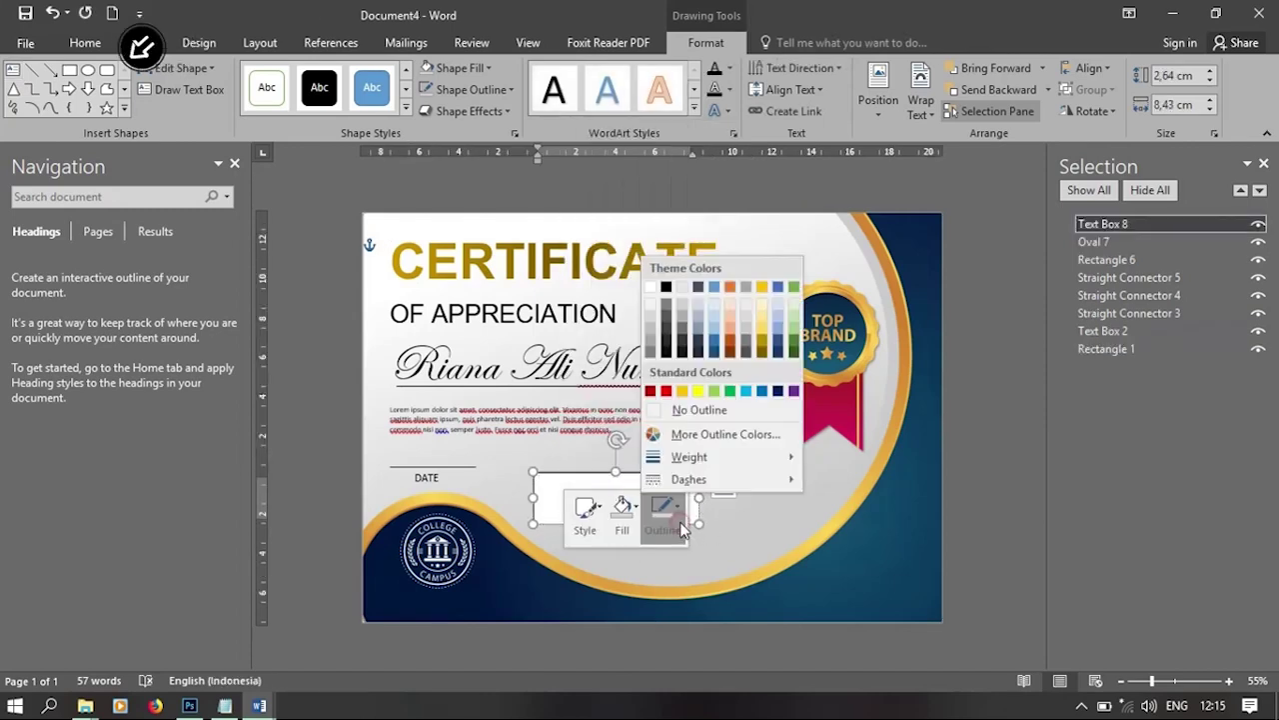
{"action": "left_click", "coordinate": [697, 414]}
{"action": "left_click", "coordinate": [624, 515]}
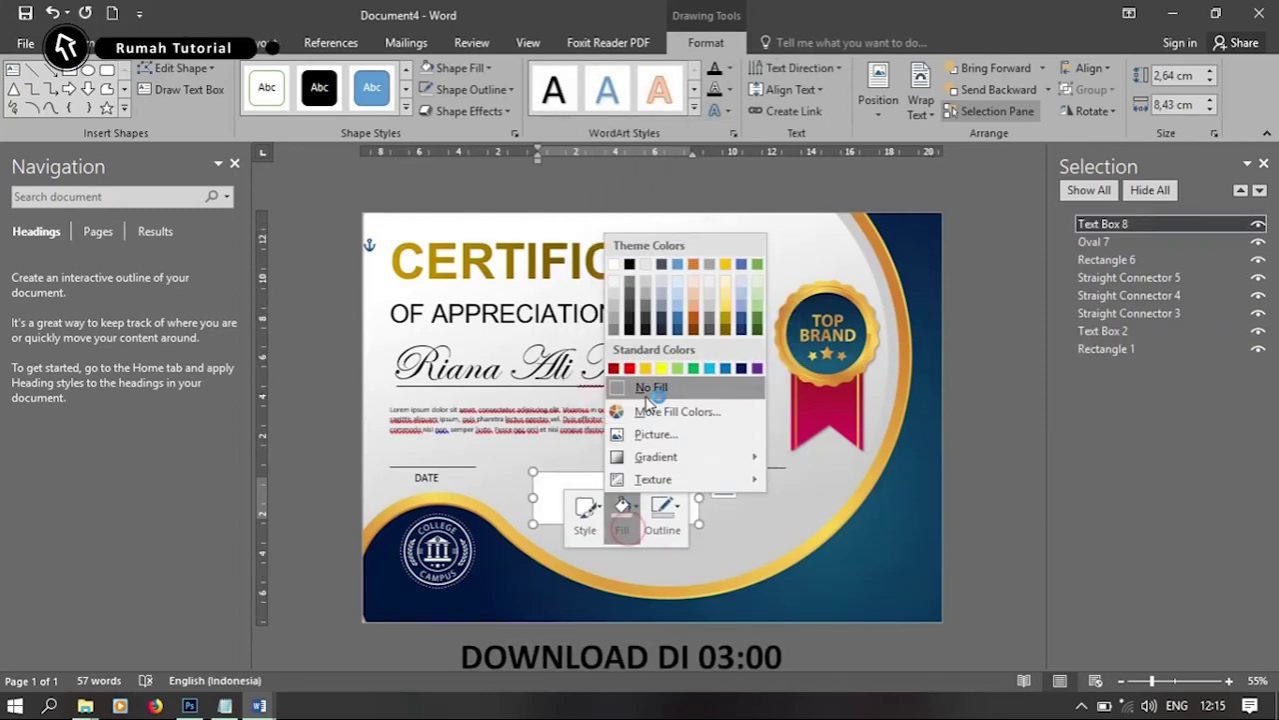
{"action": "left_click", "coordinate": [645, 388]}
Copy the word 'Academy' from the teks Notepad file and paste it into the text box
{"action": "left_click", "coordinate": [225, 705]}
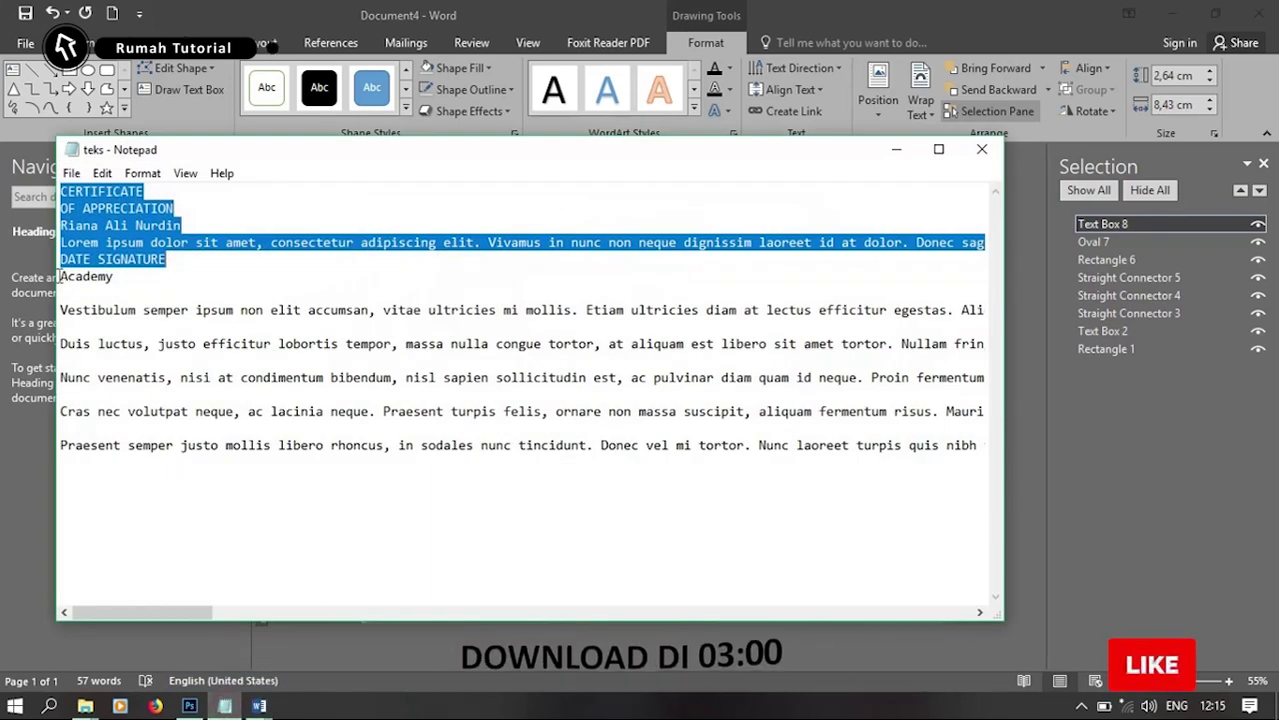
{"action": "left_click_drag", "start_coordinate": [60, 276], "coordinate": [145, 272]}
{"action": "right_click", "coordinate": [90, 270]}
{"action": "left_click", "coordinate": [130, 326]}
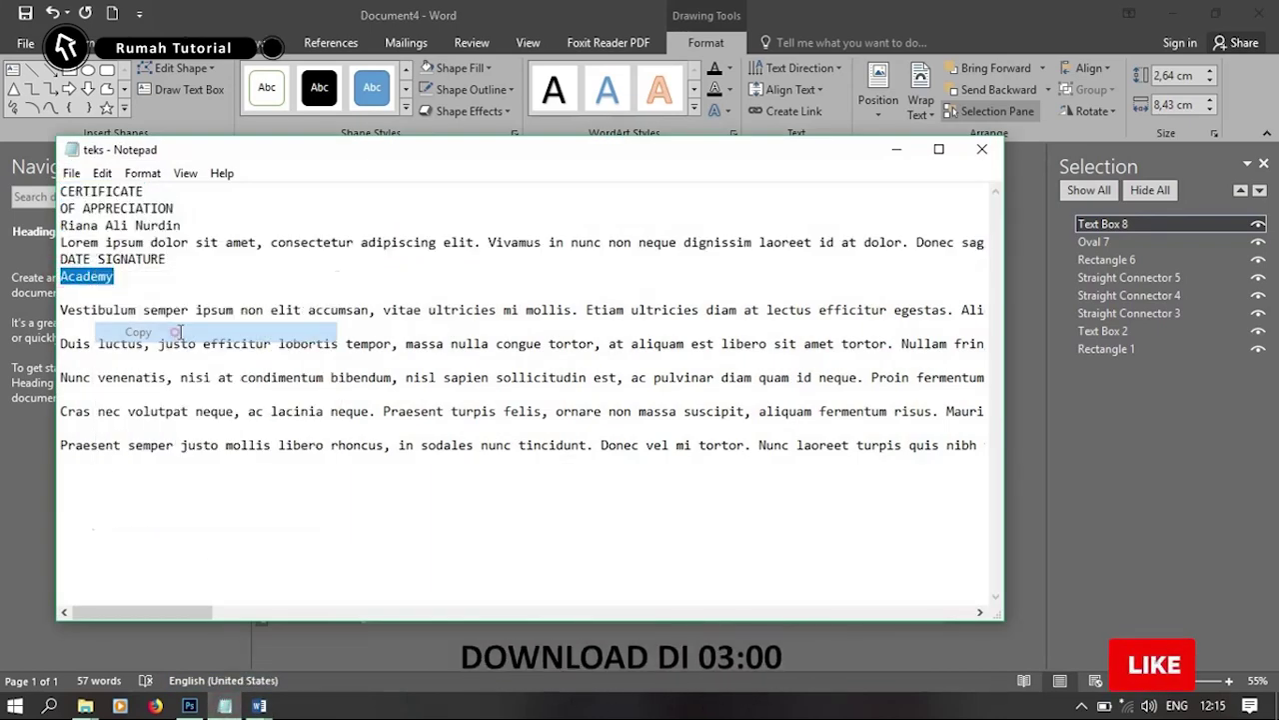
{"action": "key", "text": "alt+Tab"}
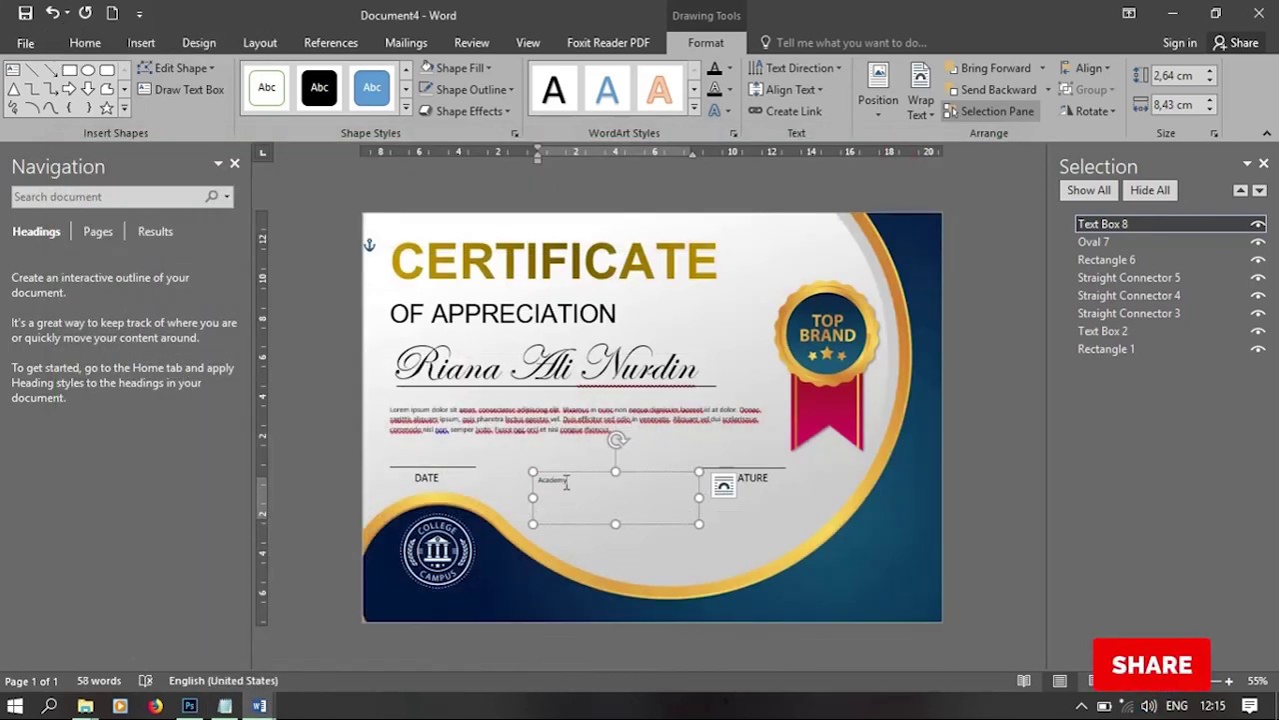
Format the Academy text as white Edwardian Script ITC, size 36
{"action": "left_click_drag", "start_coordinate": [542, 478], "coordinate": [565, 518]}
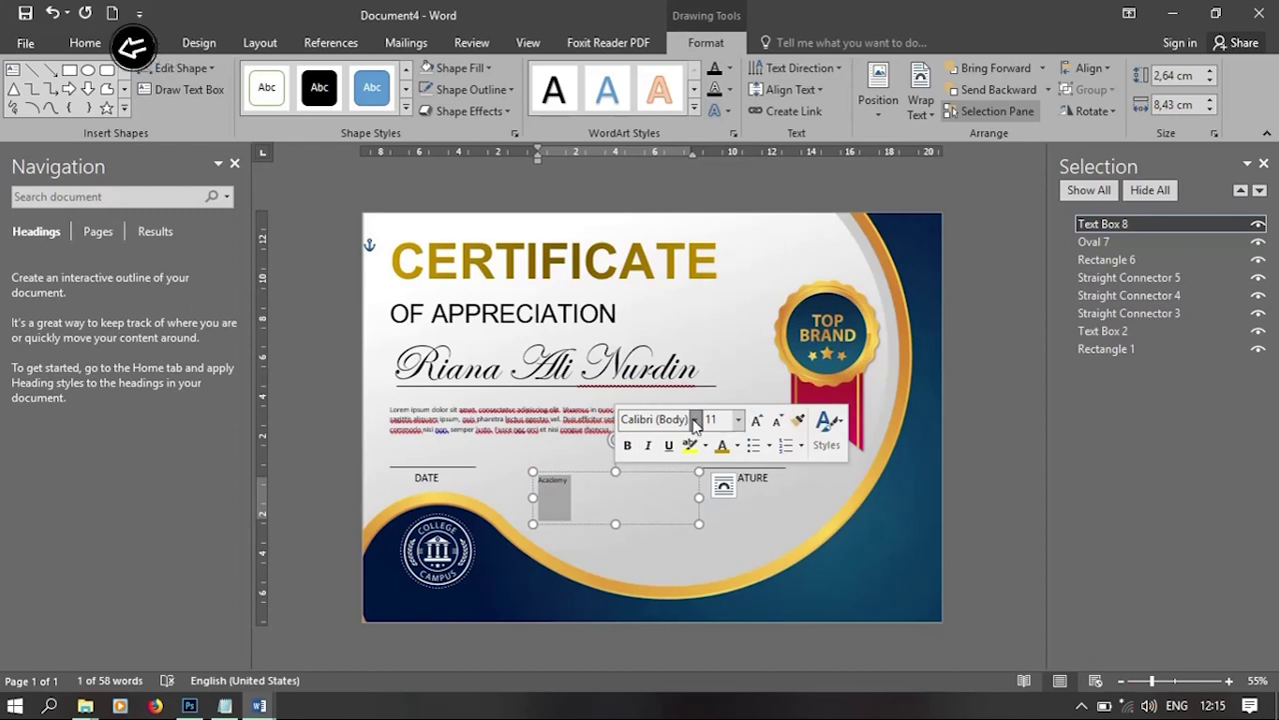
{"action": "left_click", "coordinate": [694, 420]}
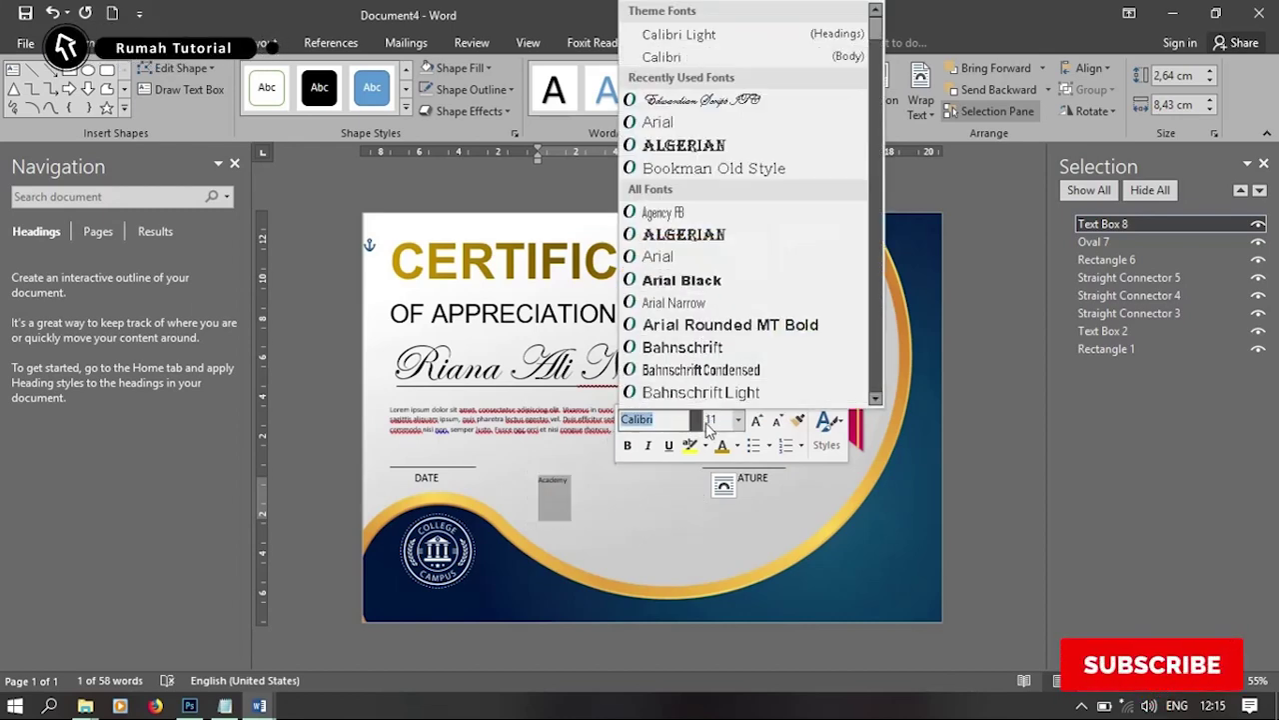
{"action": "left_click", "coordinate": [700, 99]}
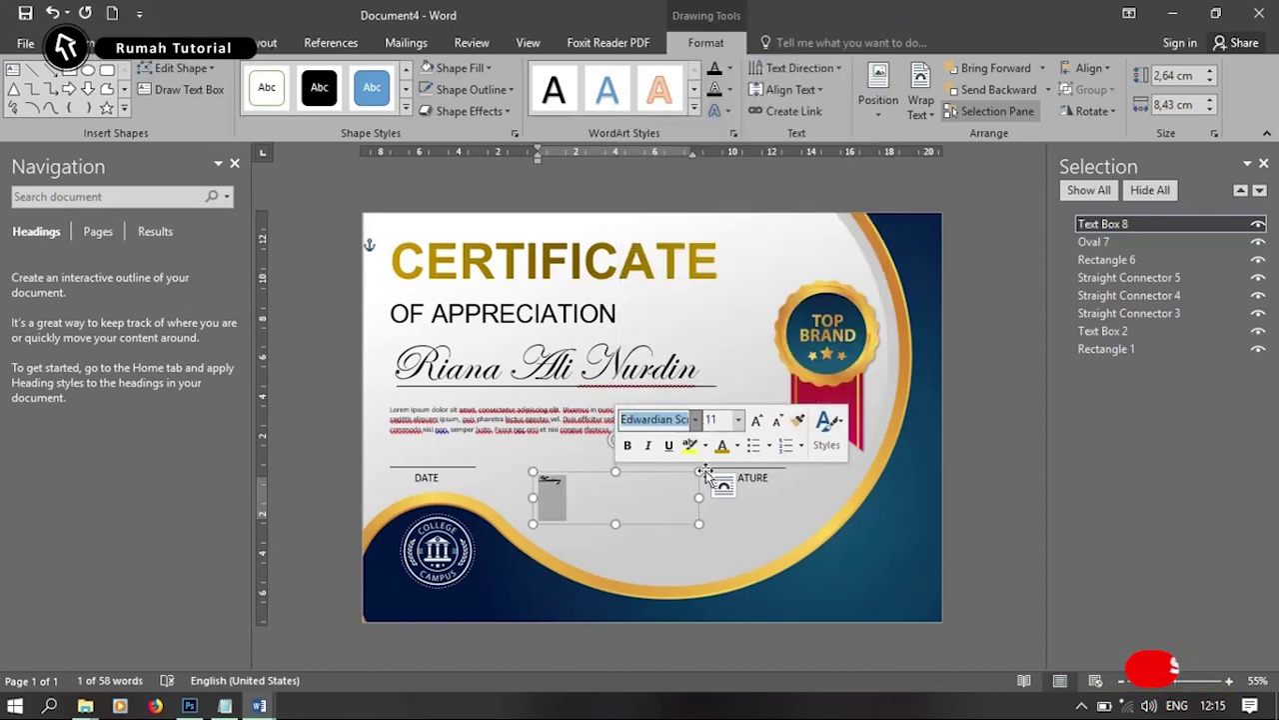
{"action": "left_click", "coordinate": [737, 419]}
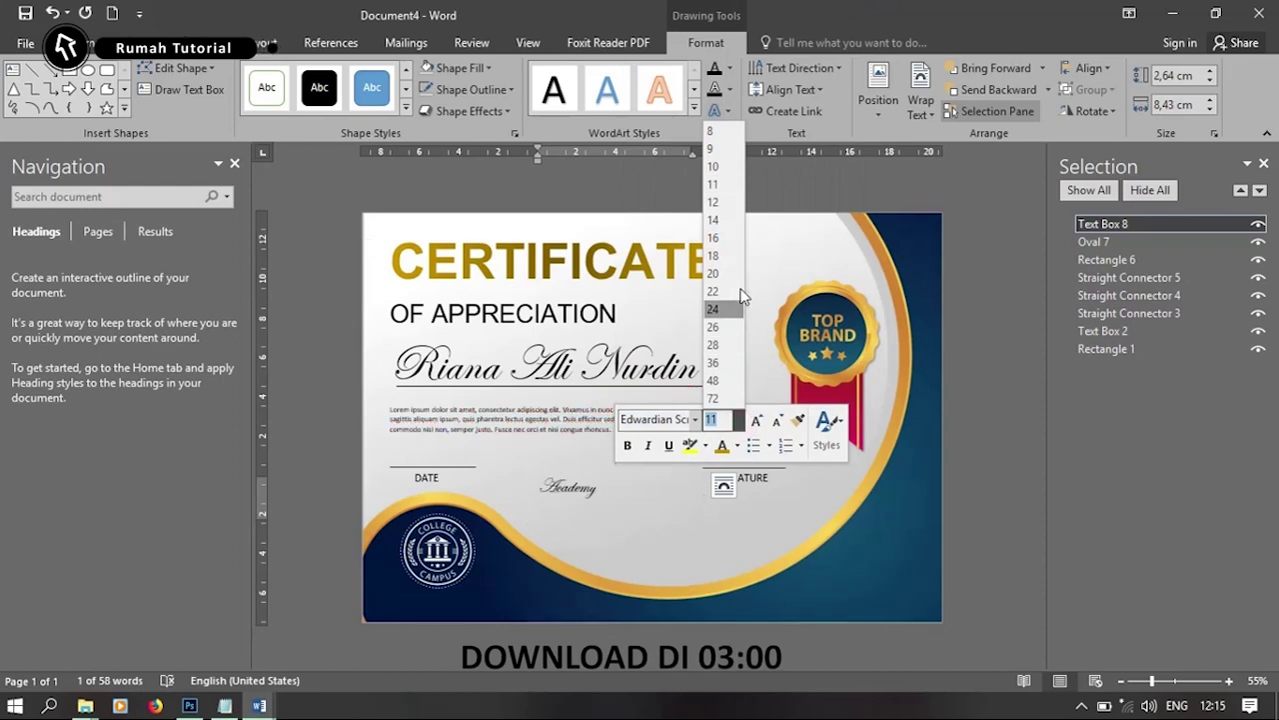
{"action": "left_click", "coordinate": [728, 364]}
{"action": "left_click", "coordinate": [737, 446]}
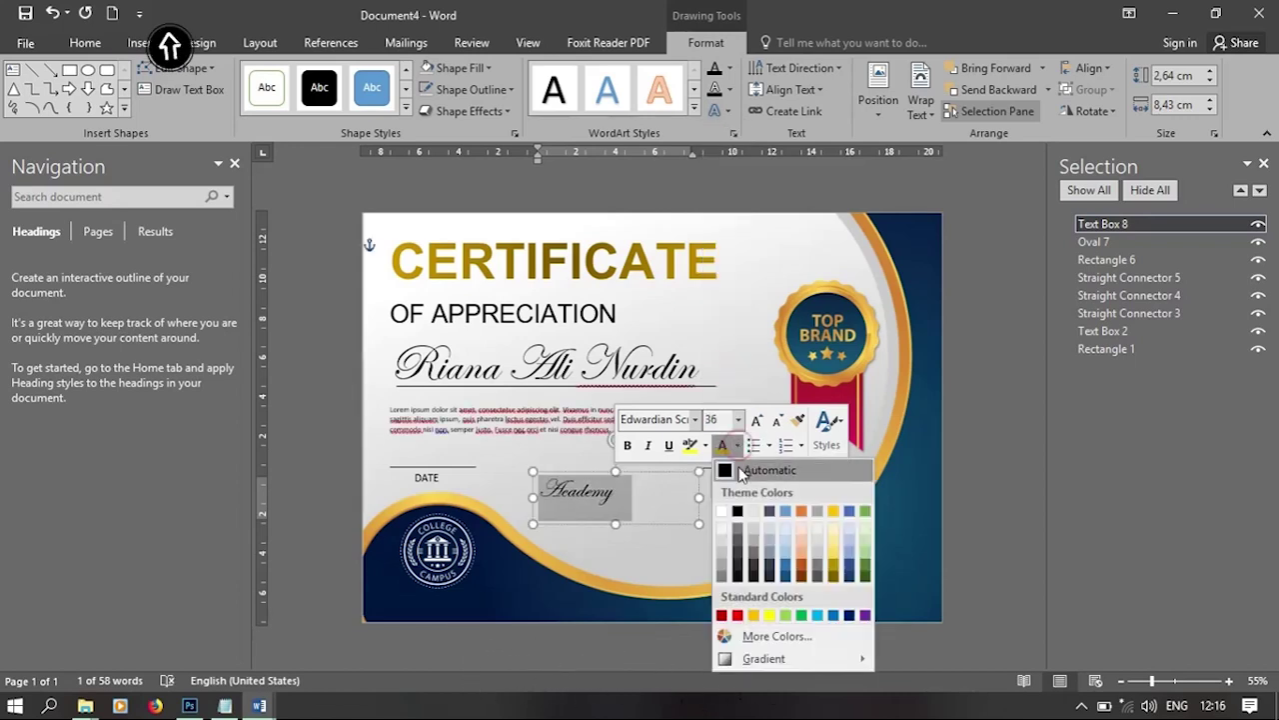
{"action": "left_click", "coordinate": [724, 511]}
Move the Academy text box to sit just below the college logo
{"action": "mouse_move", "coordinate": [583, 474]}
{"action": "left_mouse_down"}
{"action": "mouse_move", "coordinate": [479, 590]}
{"action": "mouse_move", "coordinate": [656, 475]}
{"action": "left_mouse_up"}
{"action": "left_click", "coordinate": [761, 489]}
{"action": "double_click", "coordinate": [681, 502]}
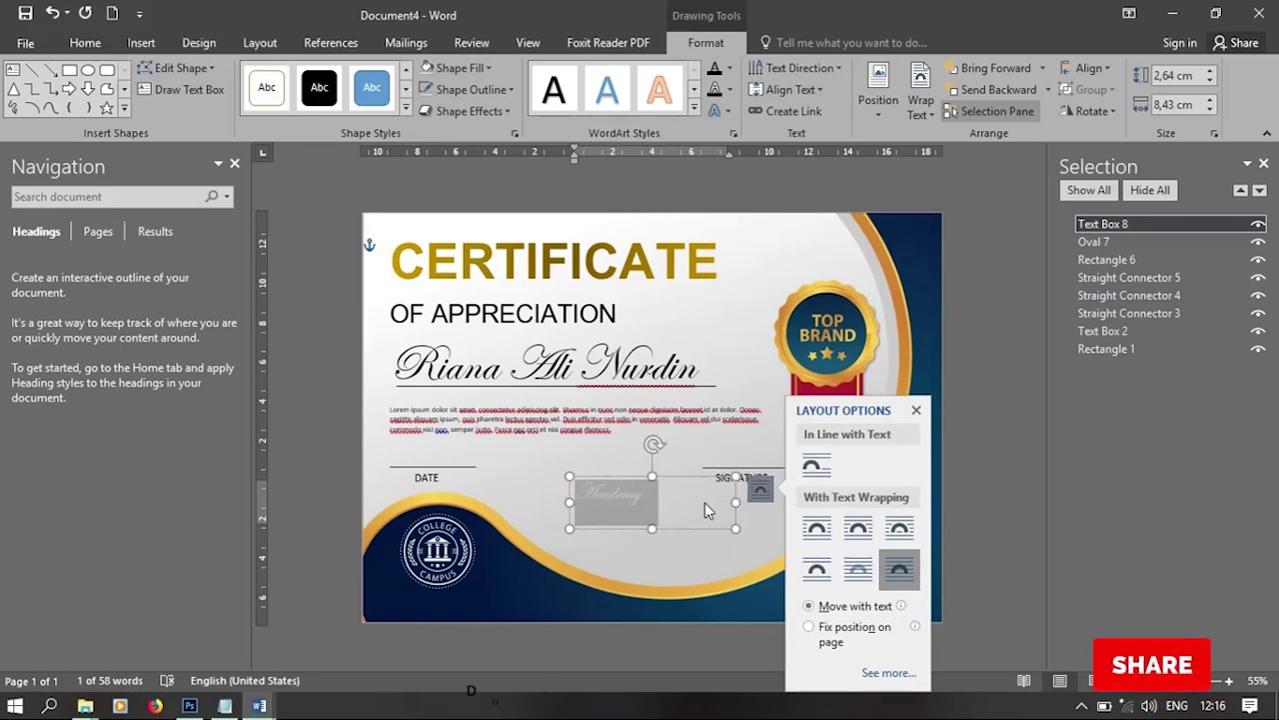
{"action": "left_click_drag", "start_coordinate": [621, 479], "coordinate": [441, 586]}
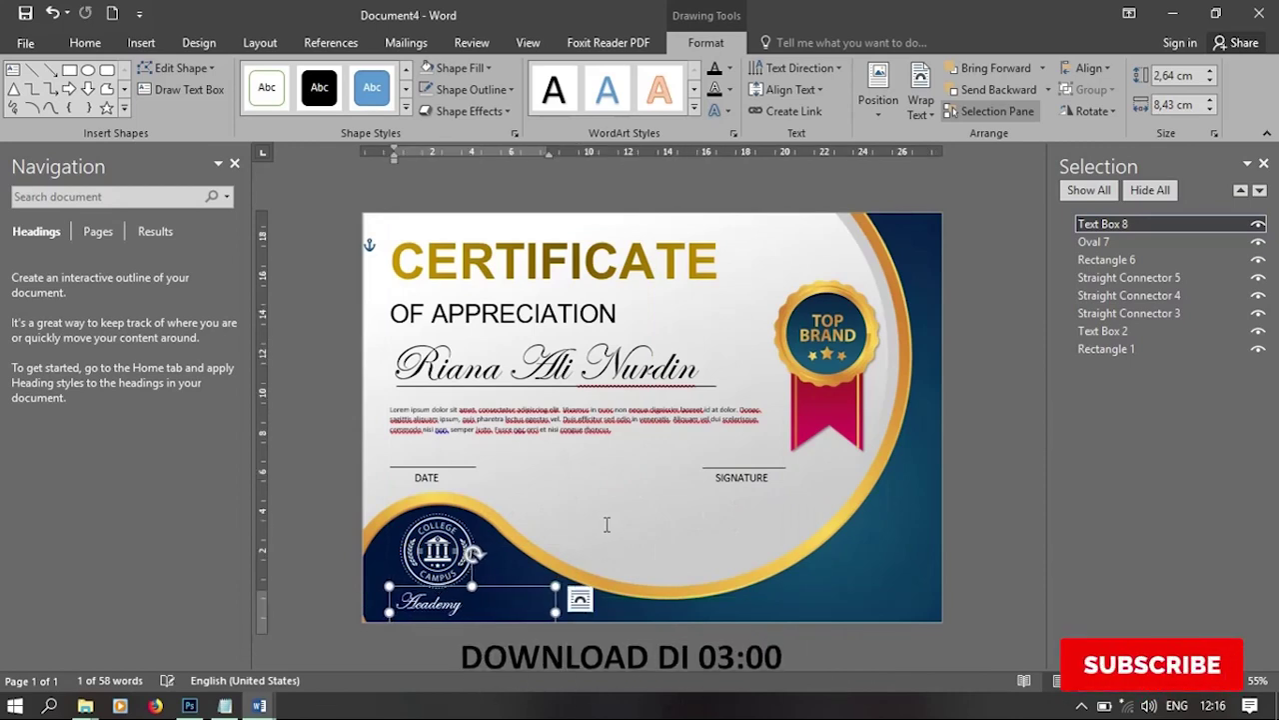
{"action": "left_click", "coordinate": [881, 572]}
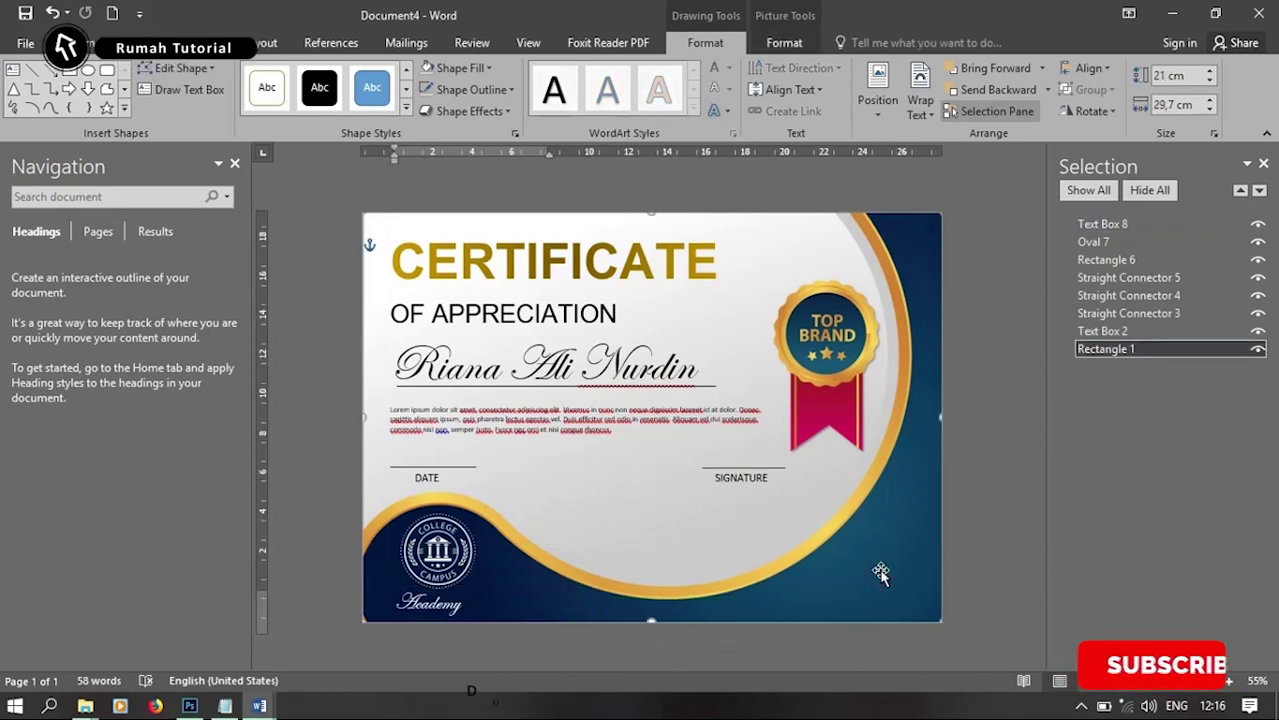